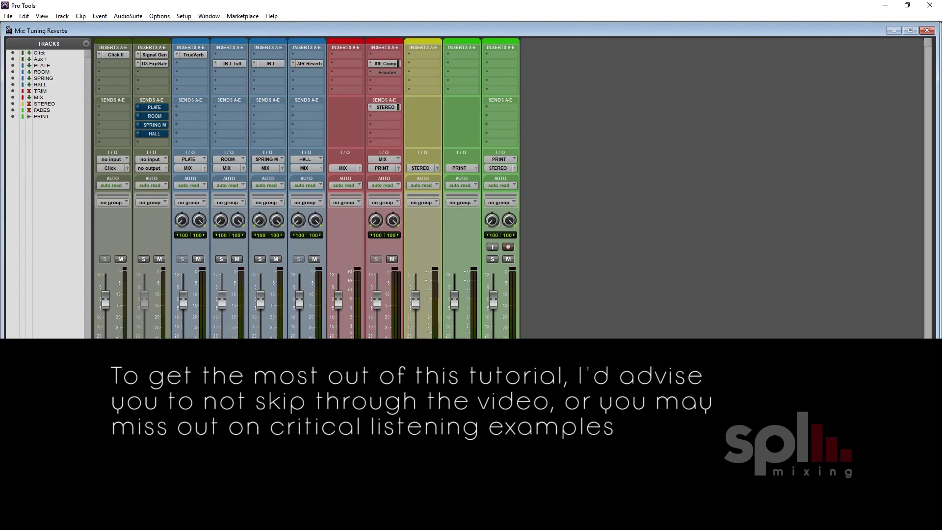
Step: Inspect the Signal Generator and the click-keyed Expander/Gate on Aux 1, and switch to the Edit window
left_click(152, 55)
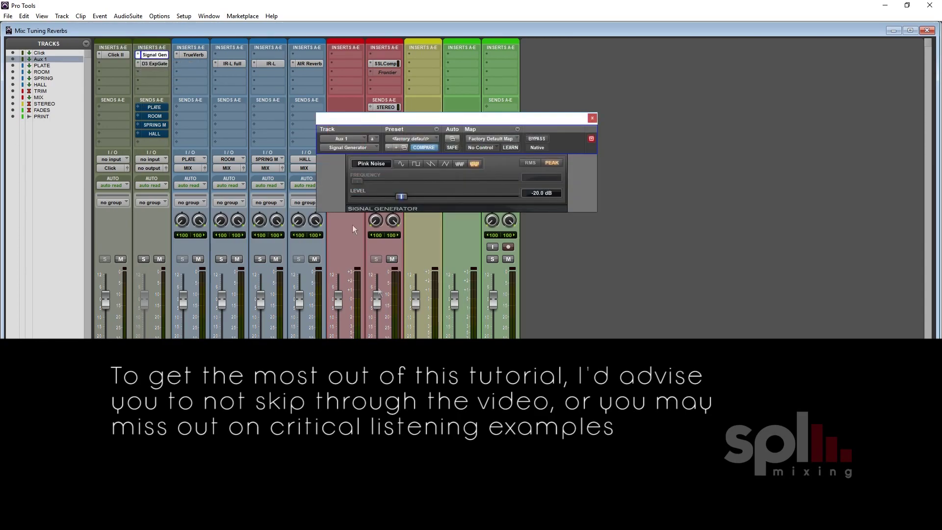
left_click(155, 63, "ctrl")
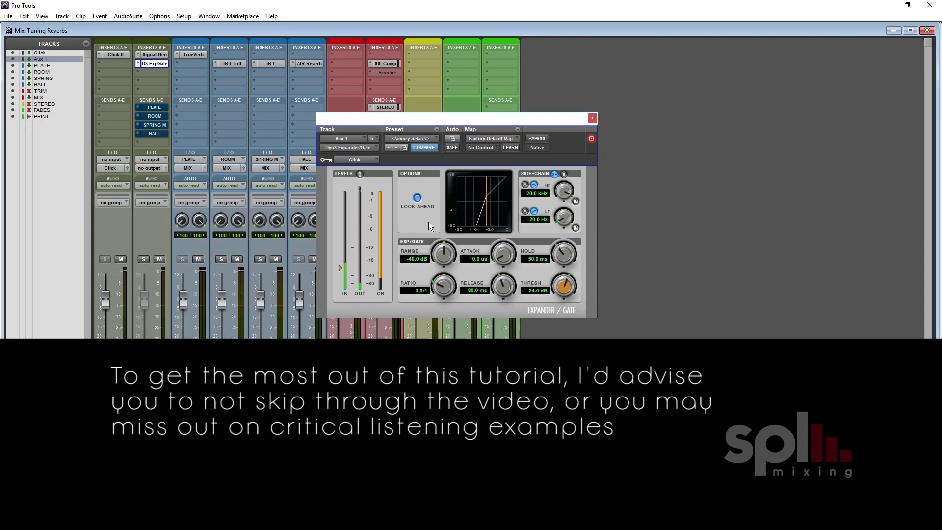
key("ctrl+equal")
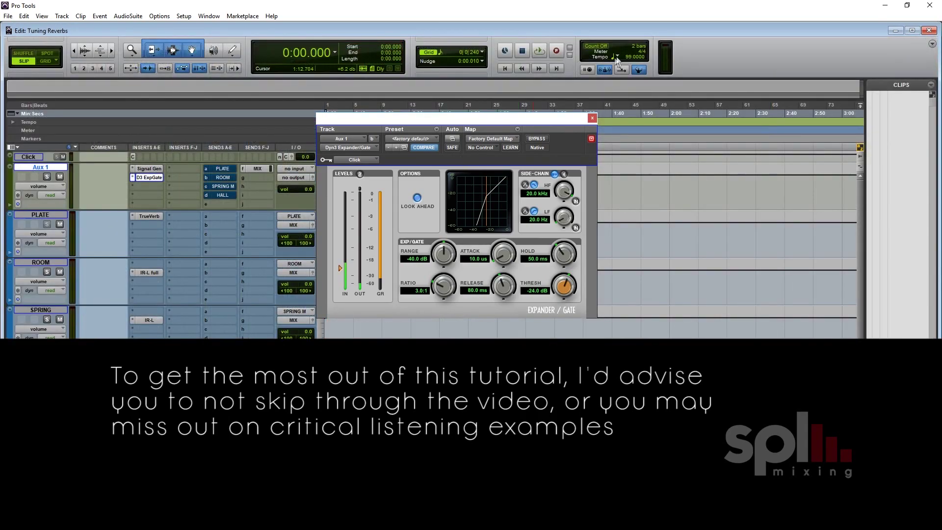
Step: Set the session tempo to 59 BPM and audition the gated noise pulses
left_click_drag(628, 58, 623, 81)
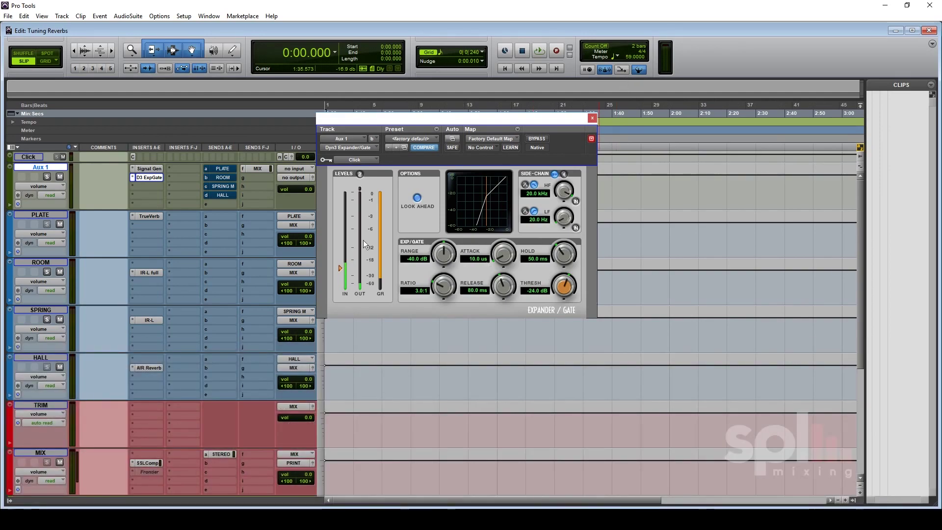
key("space")
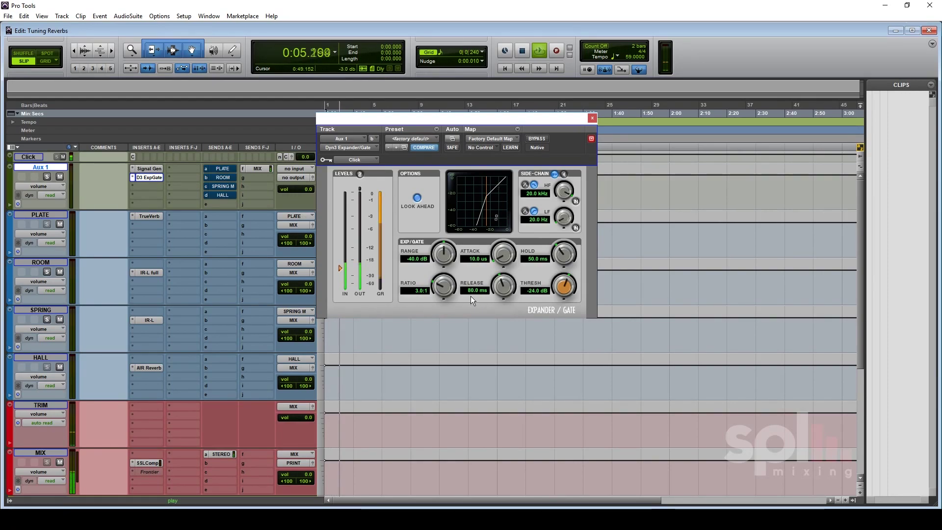
key("space")
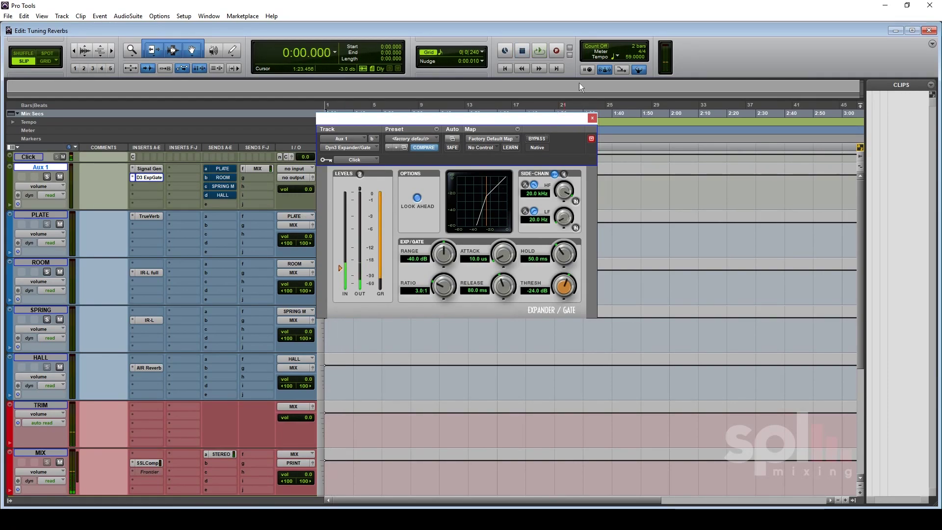
Step: Audition the gated noise pulses at 91 BPM, and set the session tempo to 60 BPM
left_click_drag(629, 58, 643, 44)
key("space")
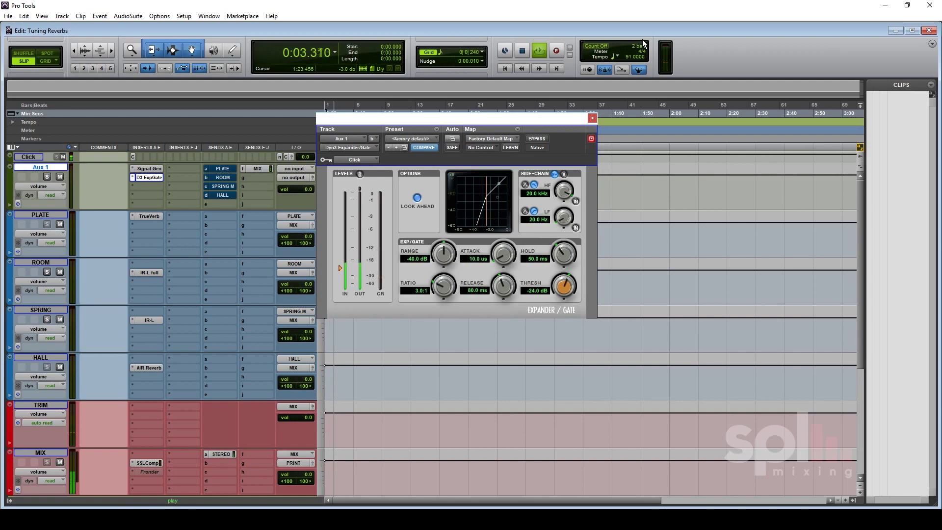
key("space")
left_click_drag(644, 44, 644, 50)
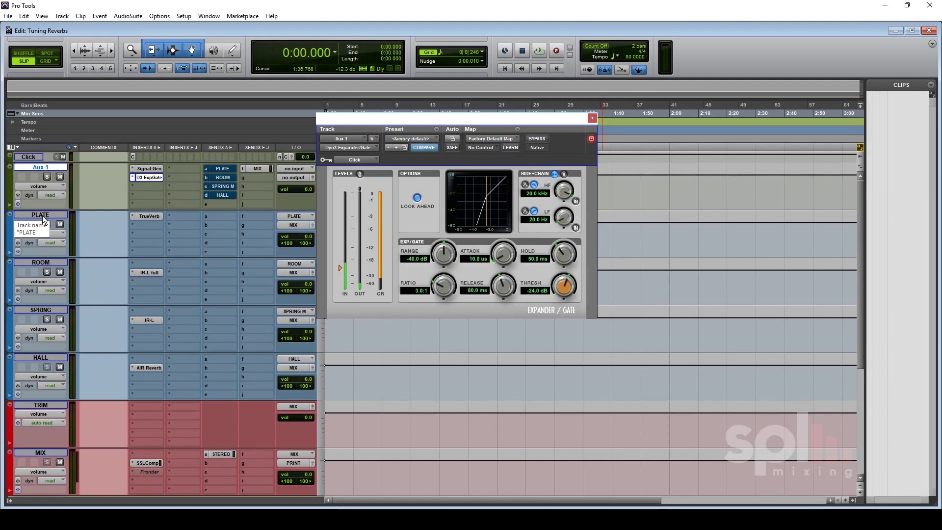
Step: Check the HALL and MIX sends on Aux 1, and open the AIR Reverb on the HALL track
left_click(222, 195)
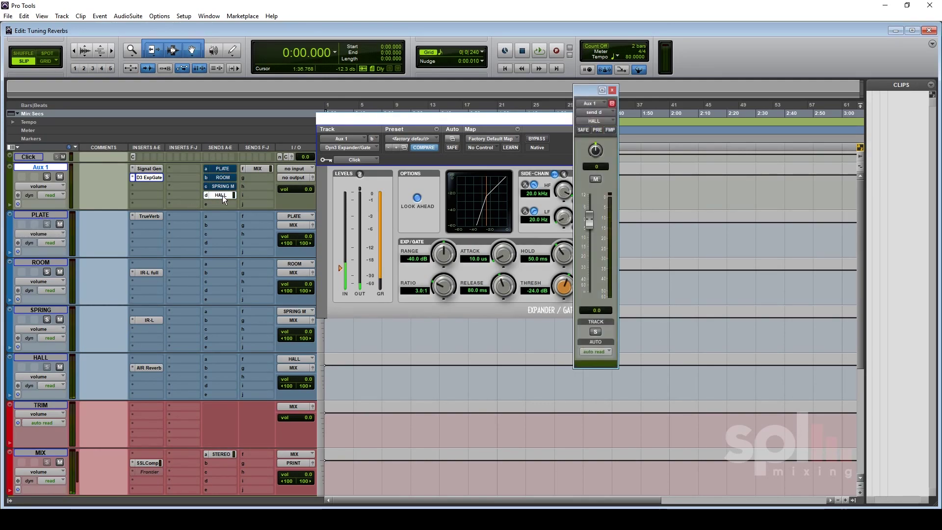
left_click(263, 169)
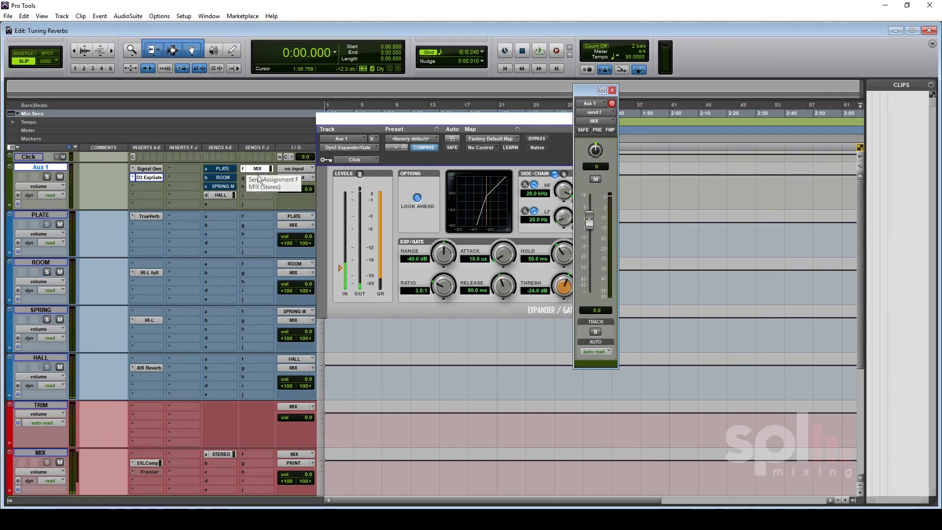
left_click(225, 195)
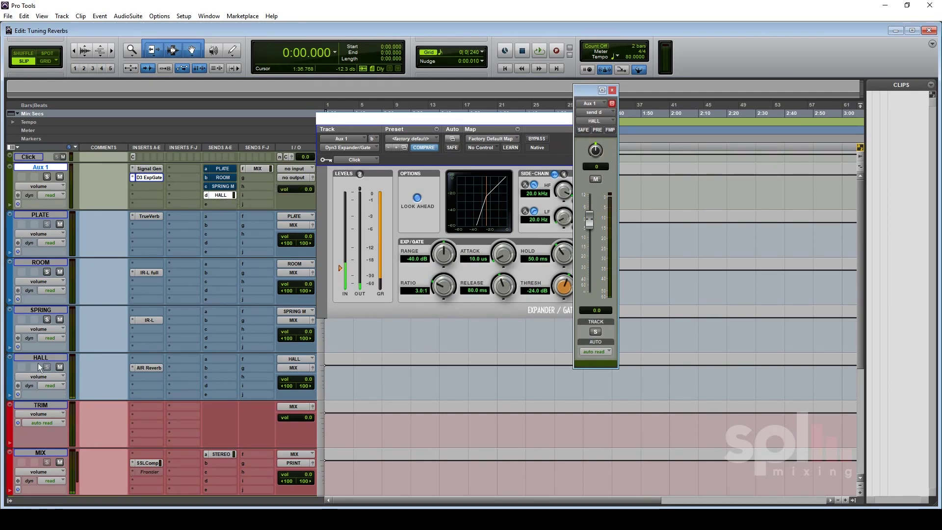
left_click(148, 368)
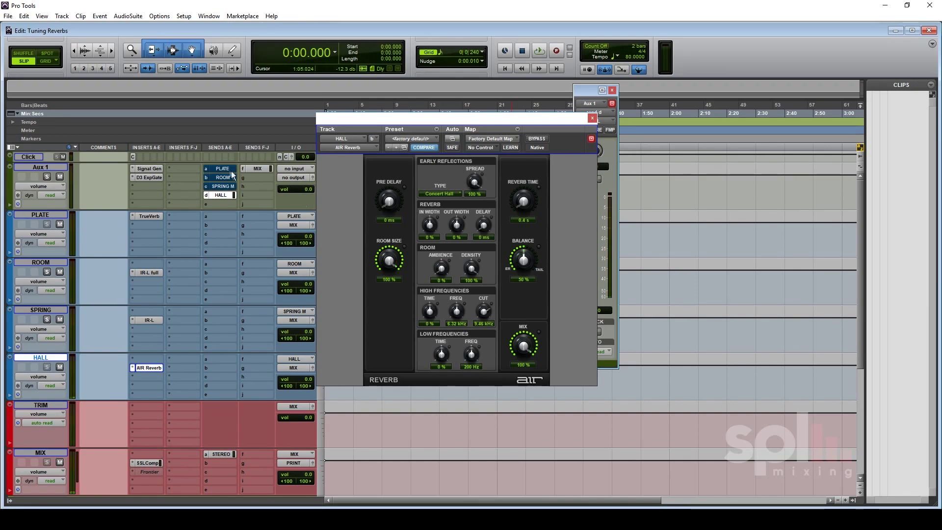
Step: Mute the HALL send on Aux 1, audition the dry noise pulses, and unmute the send
left_click(221, 195, "ctrl+super")
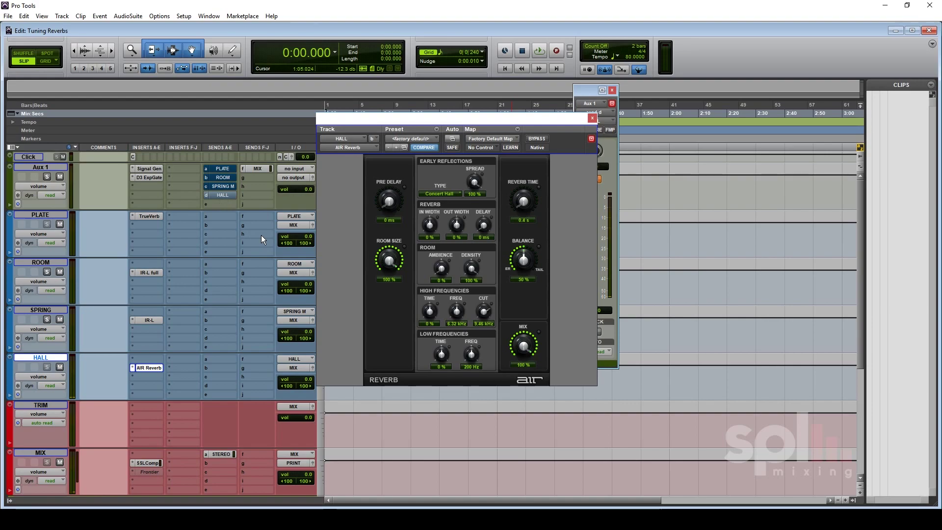
key("space")
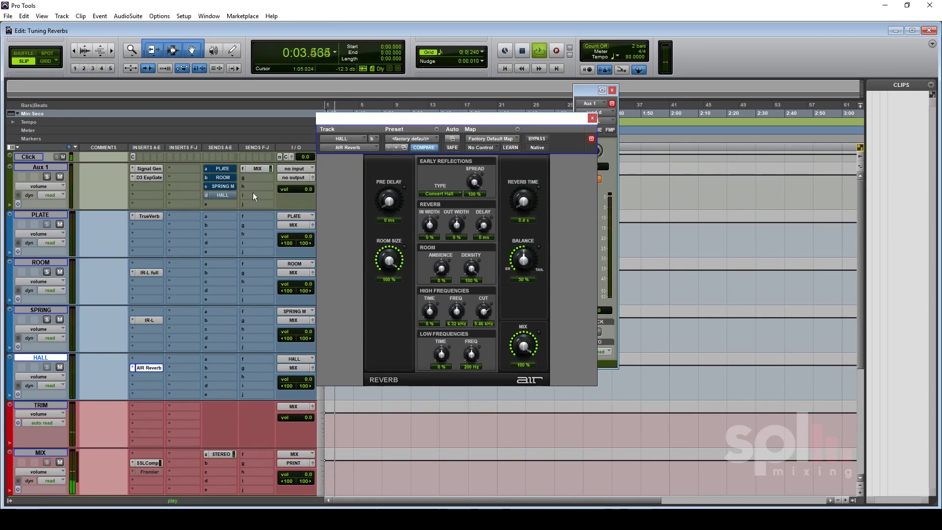
key("space")
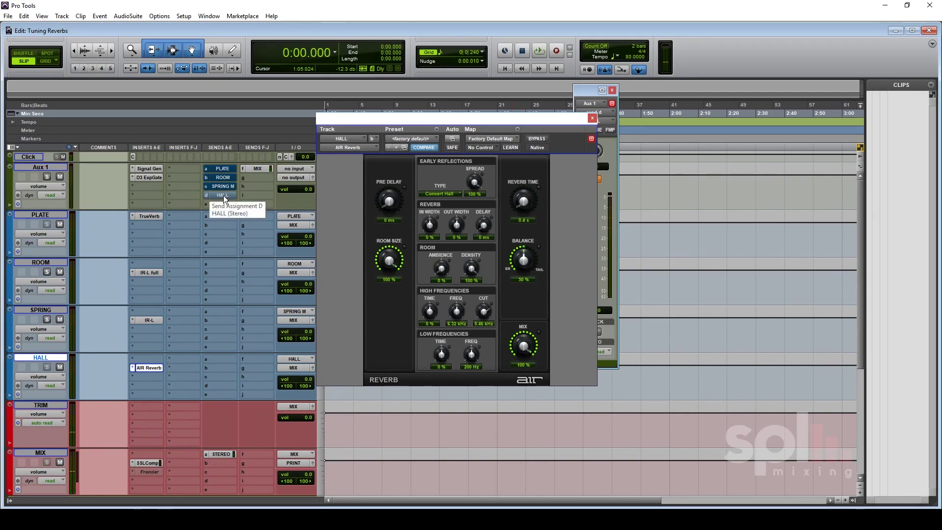
left_click(222, 195, "ctrl+super")
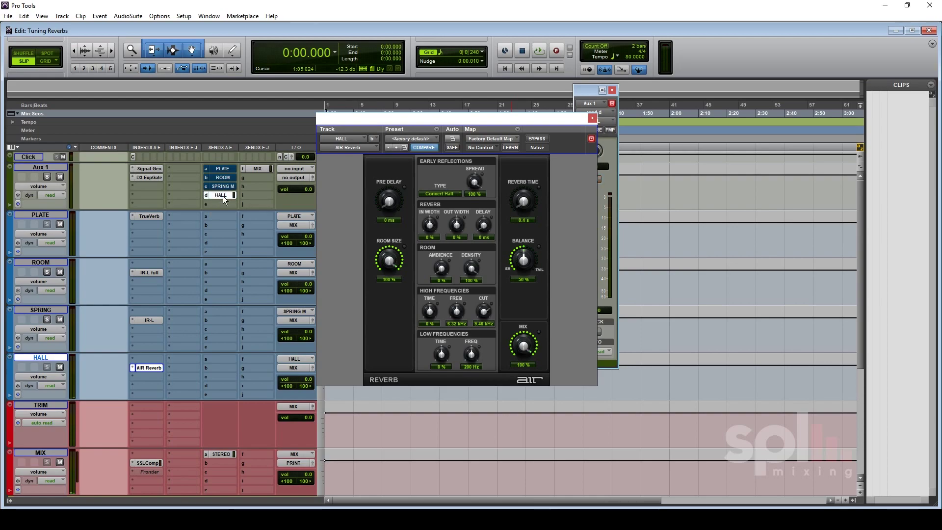
Step: Start playback and compare the HALL reverb with its Balance at 100% and at 0%
key("space")
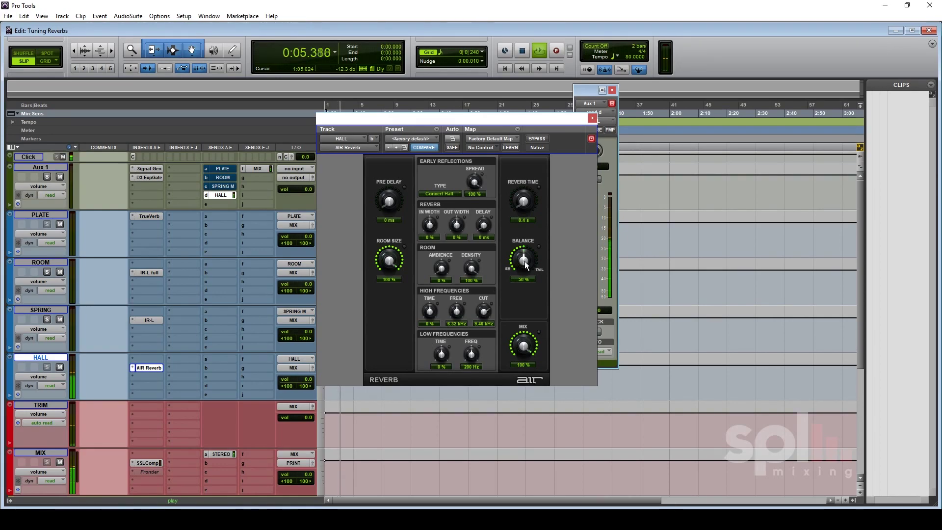
left_click_drag(525, 260, 527, 228)
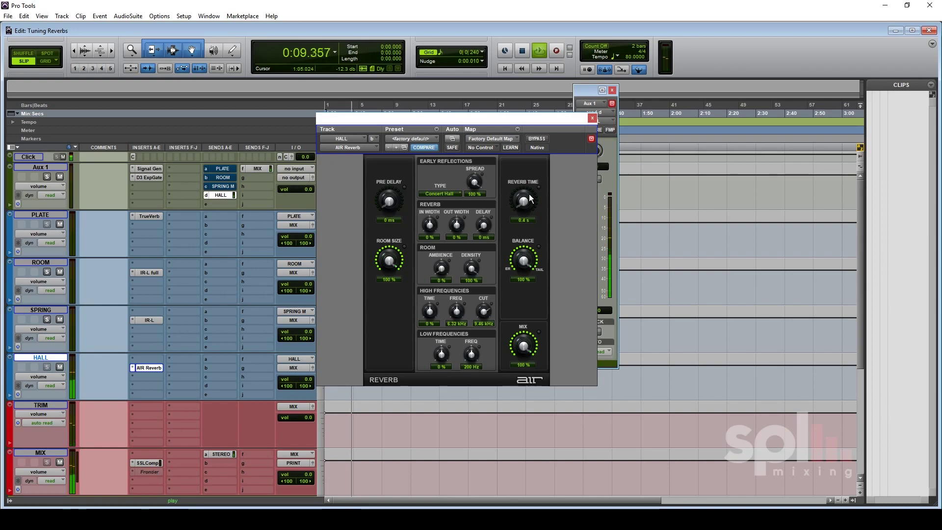
left_click_drag(522, 260, 508, 378)
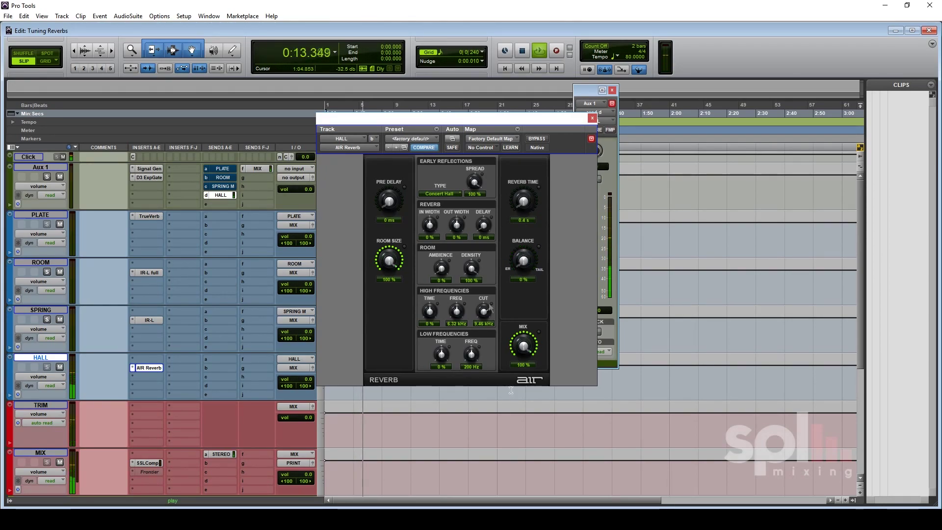
Step: Set the HALL reverb's Pre Delay to 33 ms and its Balance to 63%
left_click_drag(387, 212, 410, 189)
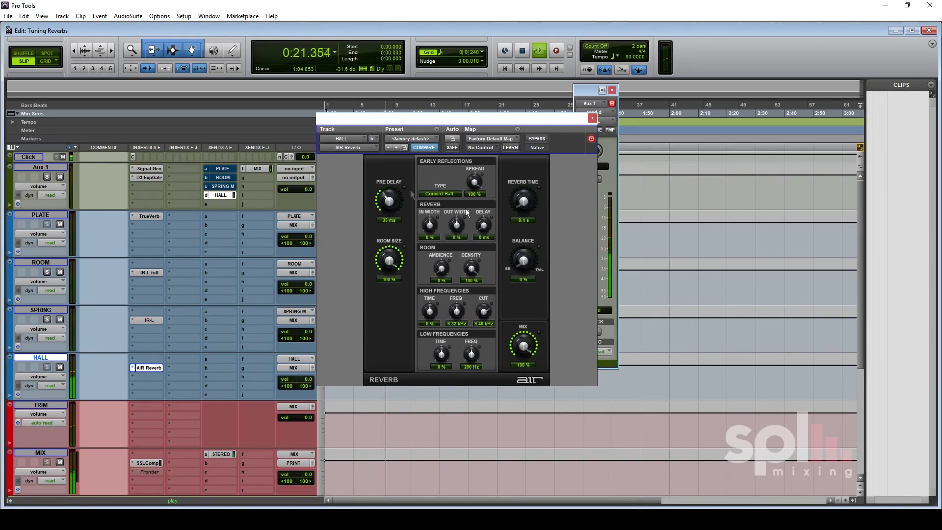
left_click_drag(522, 260, 531, 204)
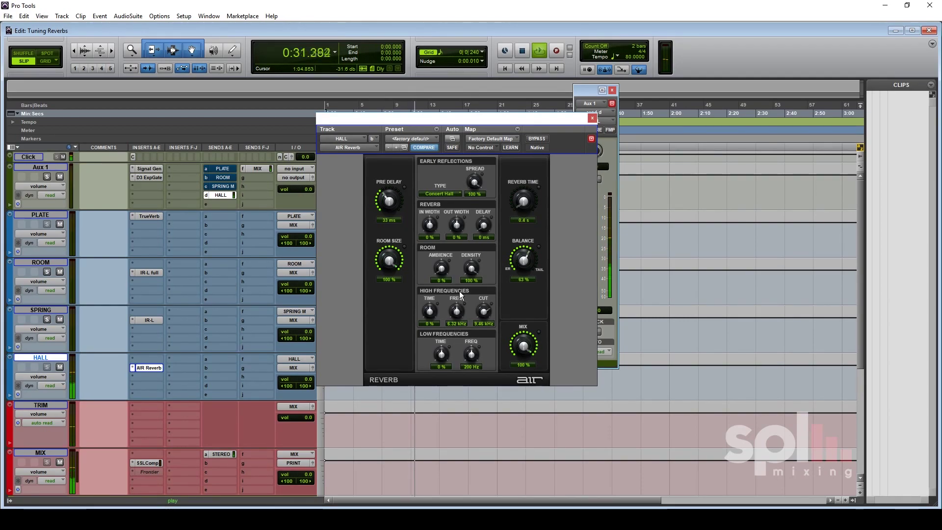
Step: Set the HALL reverb's room Ambience to 28%, and try different Density values before setting it to 100%
left_click_drag(441, 268, 469, 159)
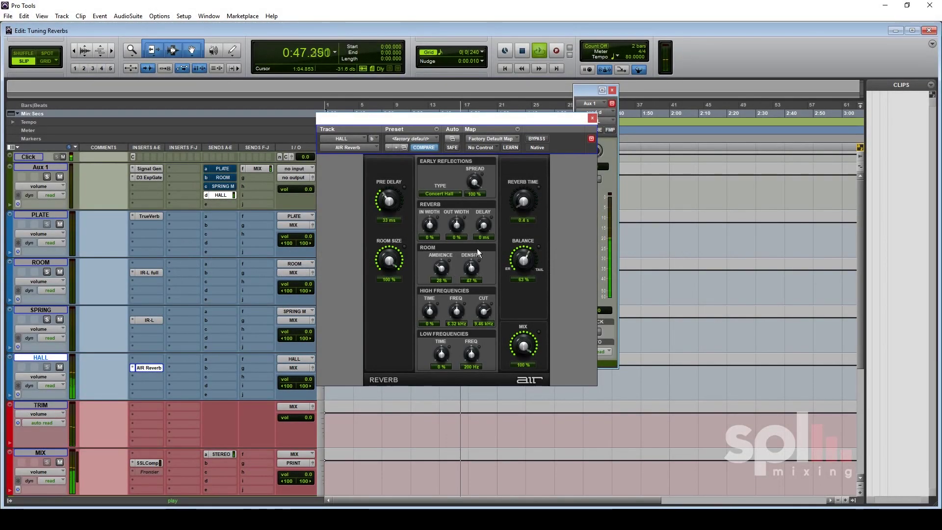
scroll(477, 250, "up", 5)
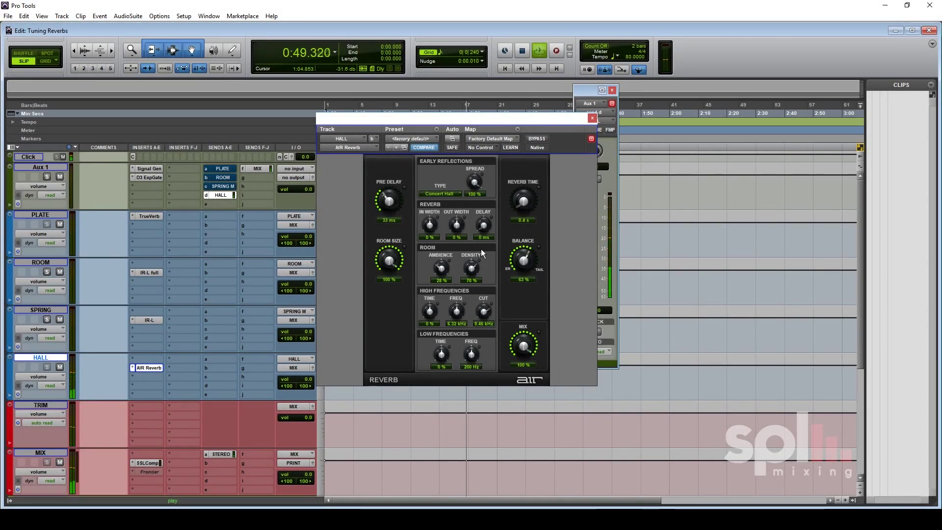
scroll(473, 269, "up", 3)
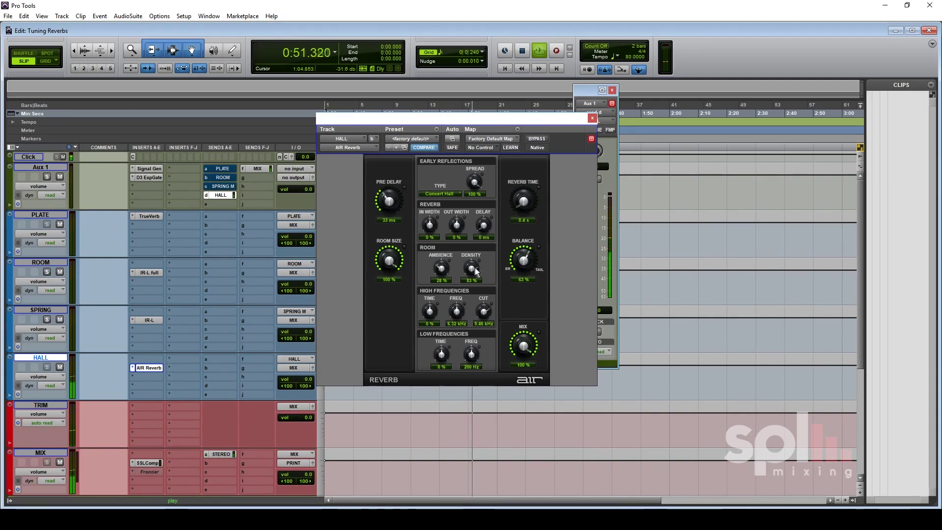
scroll(474, 269, "up", 4)
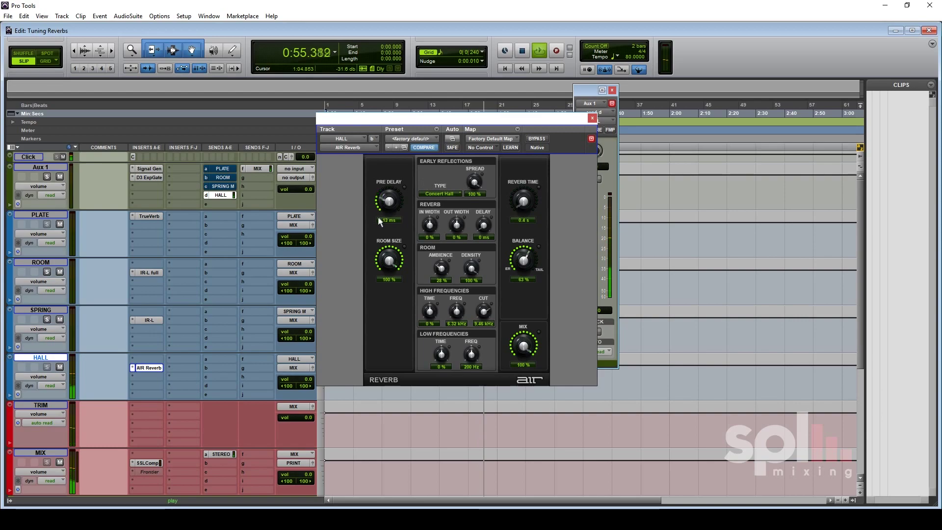
Step: Set the HALL reverb's Pre Delay to 28 ms and Reverb Time to 0.5 s, and stop playback
scroll(391, 204, "down", 3)
mouse_move(392, 205)
left_mouse_down()
mouse_move(397, 183)
mouse_move(422, 169)
mouse_move(405, 205)
left_mouse_up()
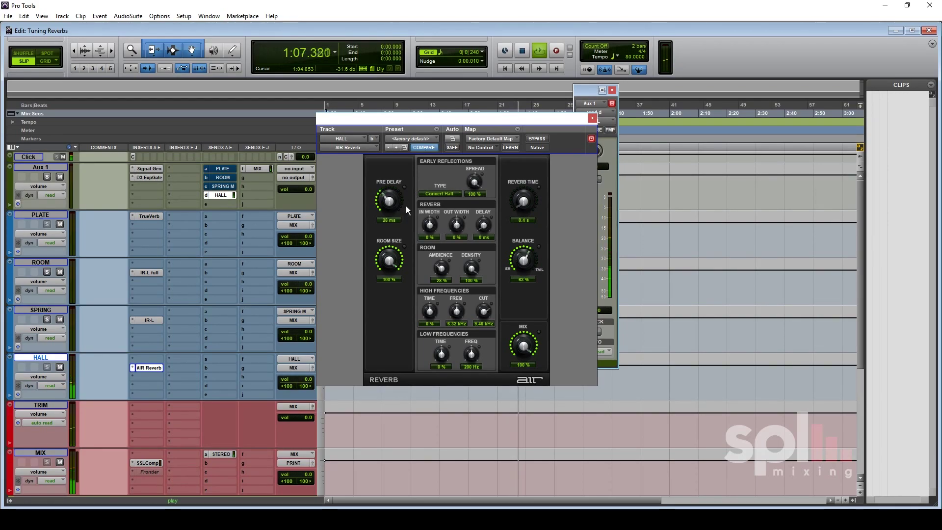
mouse_move(520, 201)
left_mouse_down()
mouse_move(531, 144)
mouse_move(516, 184)
left_mouse_up()
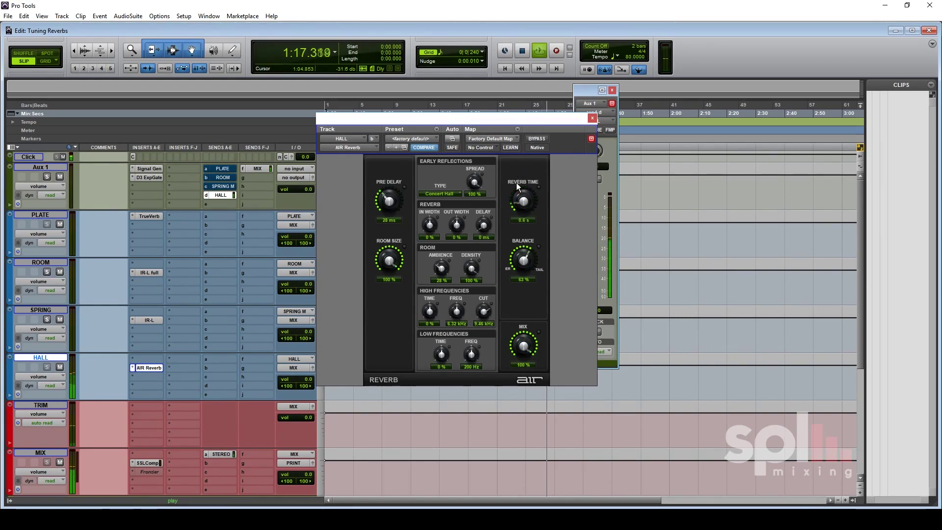
left_click_drag(516, 184, 514, 186)
key("space")
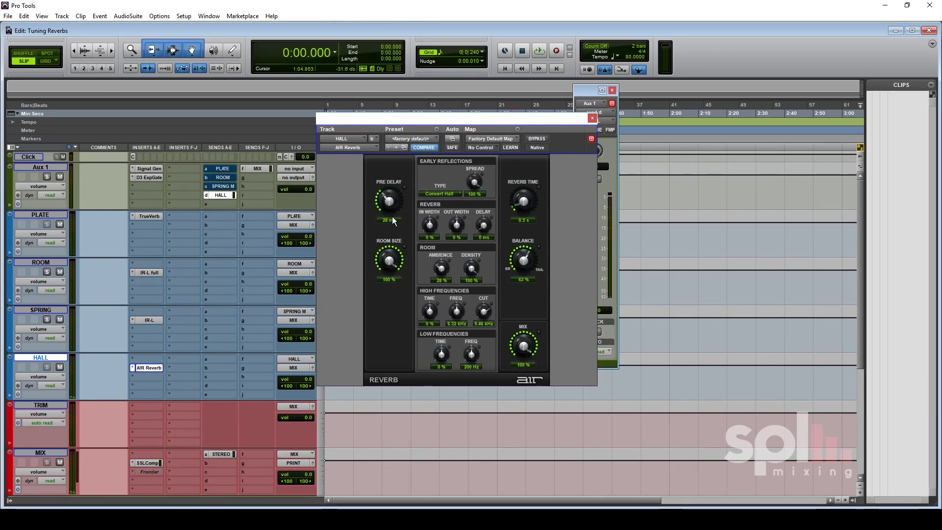
Step: Compare the noise pulses with Aux 1's HALL send muted and with it active
left_click(222, 195, "ctrl")
key("space")
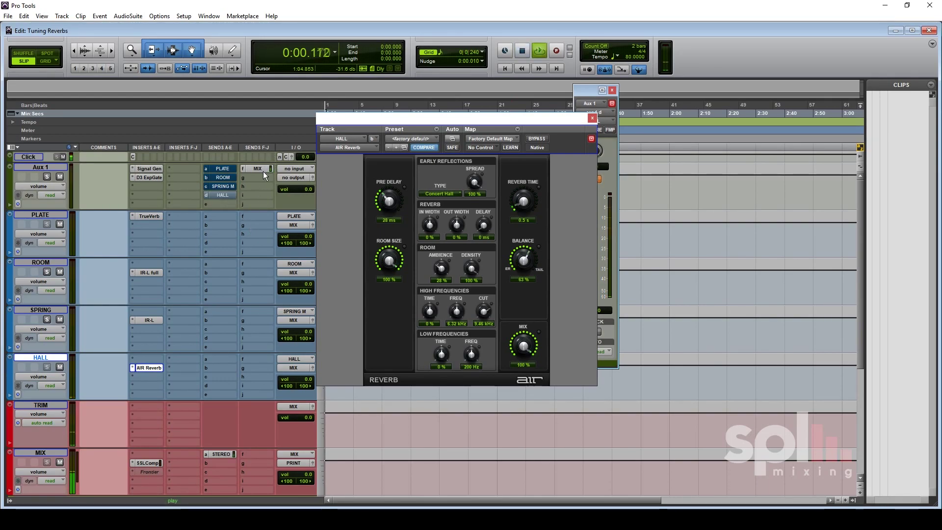
key("space")
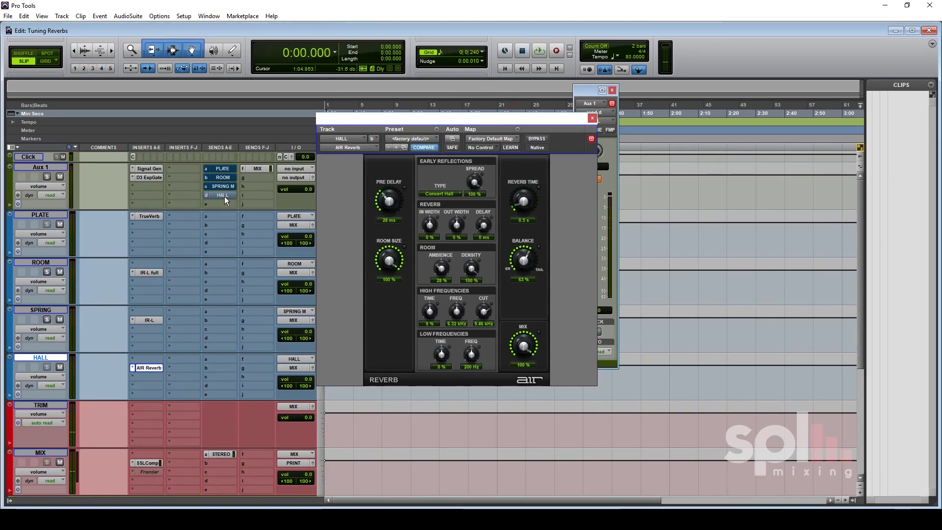
left_click(227, 198)
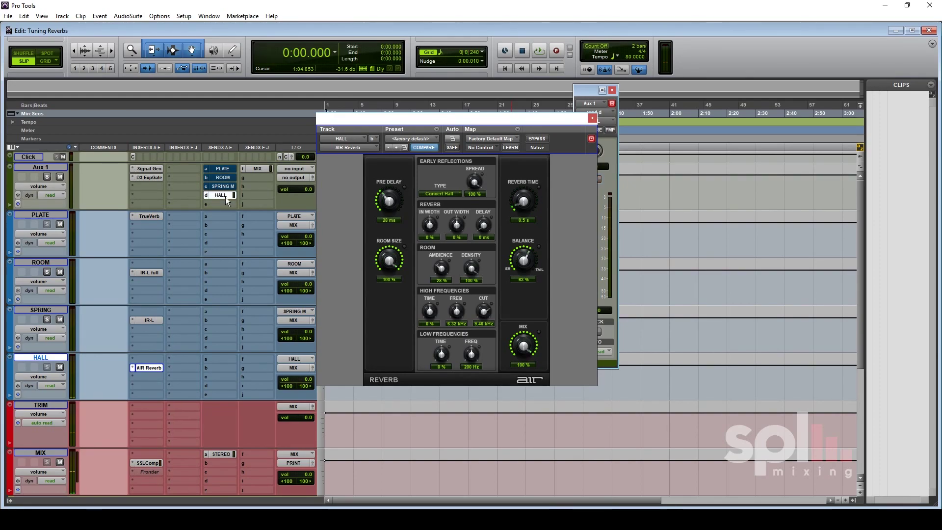
key("space")
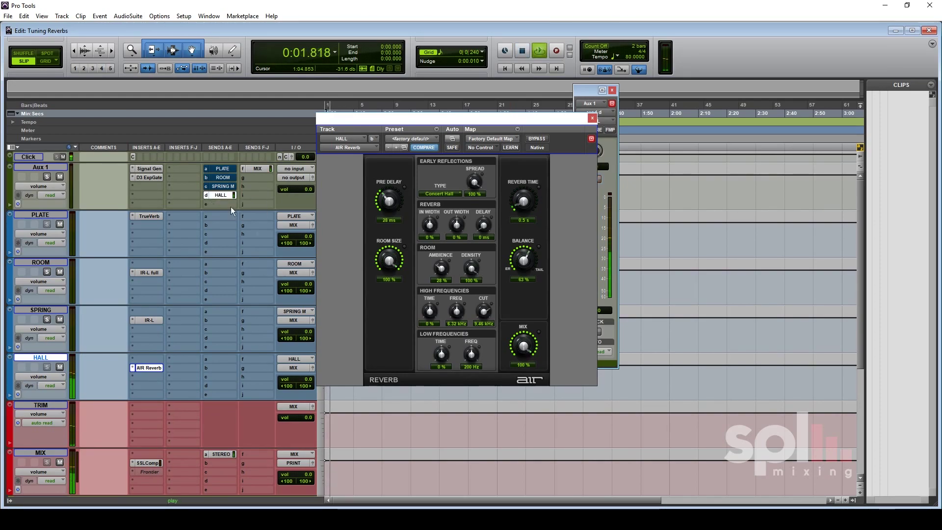
key("space")
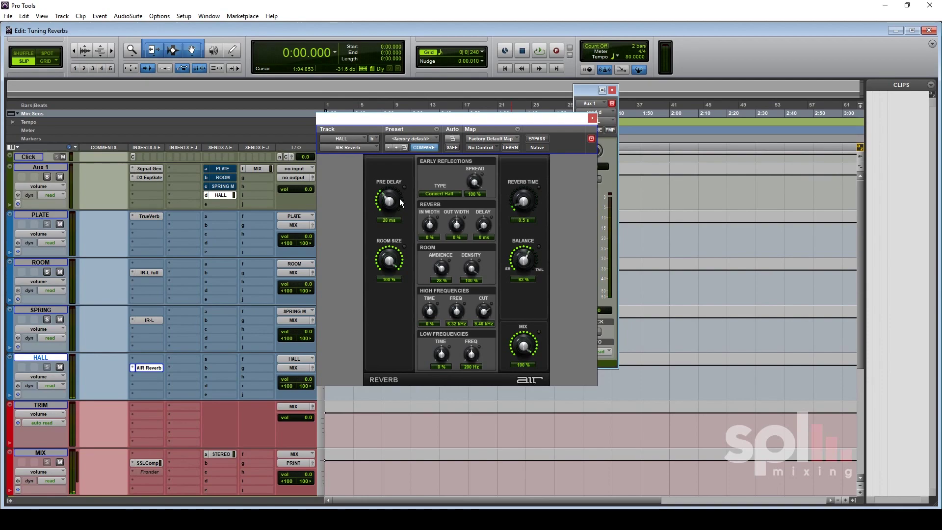
Step: Set the session tempo to 135 BPM and audition the HALL reverb against the faster pulses
left_click(628, 58)
key("Return")
key("space")
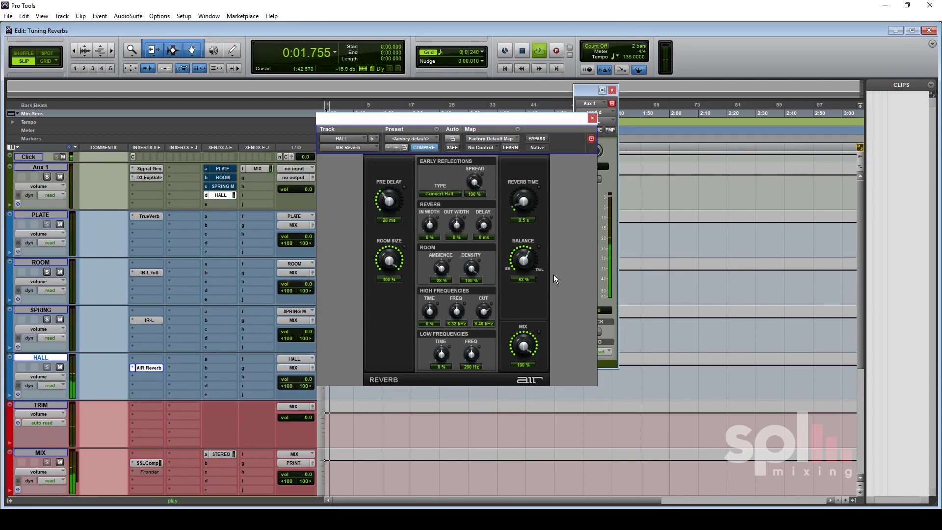
key("space")
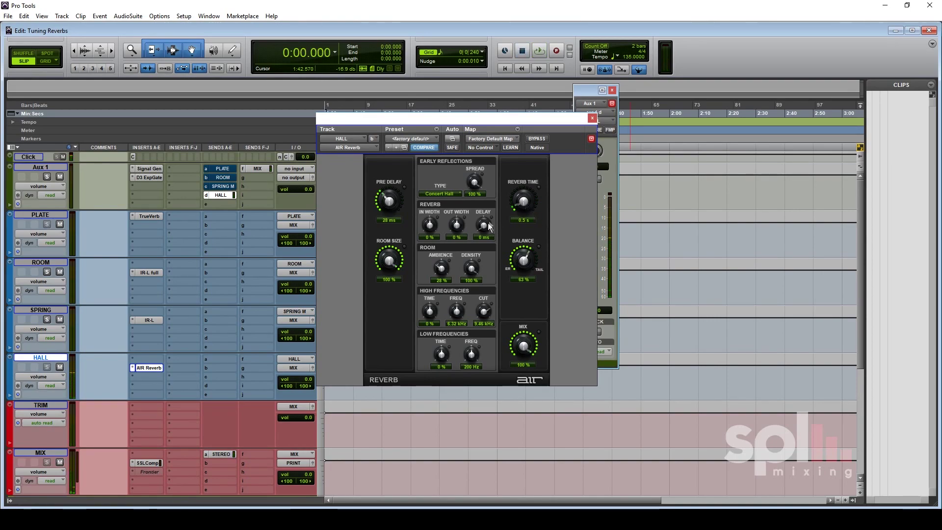
Step: Zero the HALL reverb's Pre Delay and Room Size, and during playback set Room Size to about 25%, Reverb Time to 2.6 s and Pre Delay to about 68 ms
left_click_drag(387, 299, 388, 369)
left_click(387, 200, "alt")
left_click_drag(395, 258, 391, 316)
key("space")
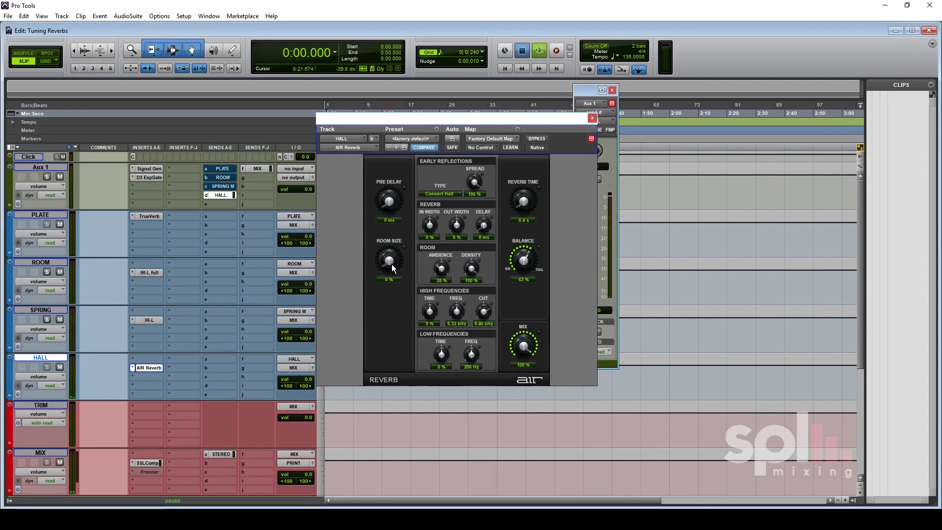
left_click_drag(391, 264, 393, 241)
left_click_drag(523, 203, 543, 151)
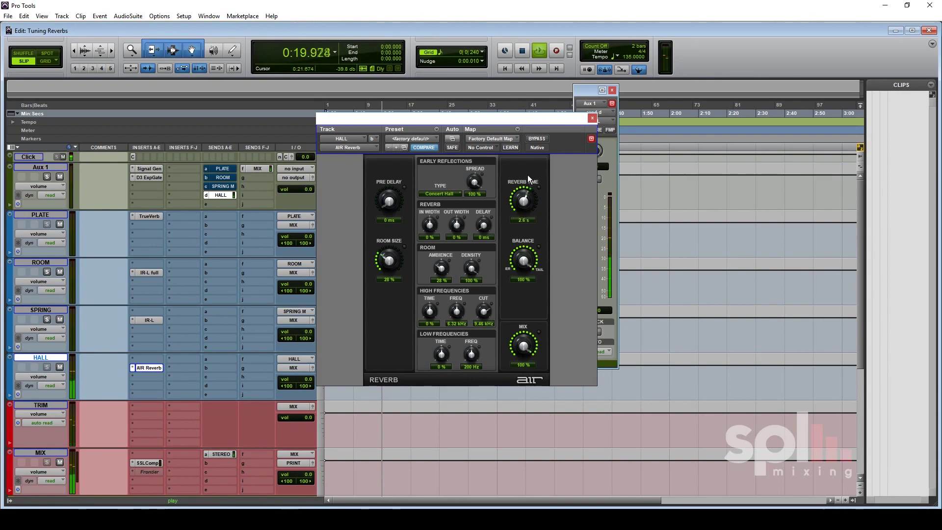
mouse_move(393, 202)
left_mouse_down()
mouse_move(393, 181)
mouse_move(384, 193)
mouse_move(390, 173)
mouse_move(396, 220)
mouse_move(395, 197)
mouse_move(392, 206)
left_mouse_up()
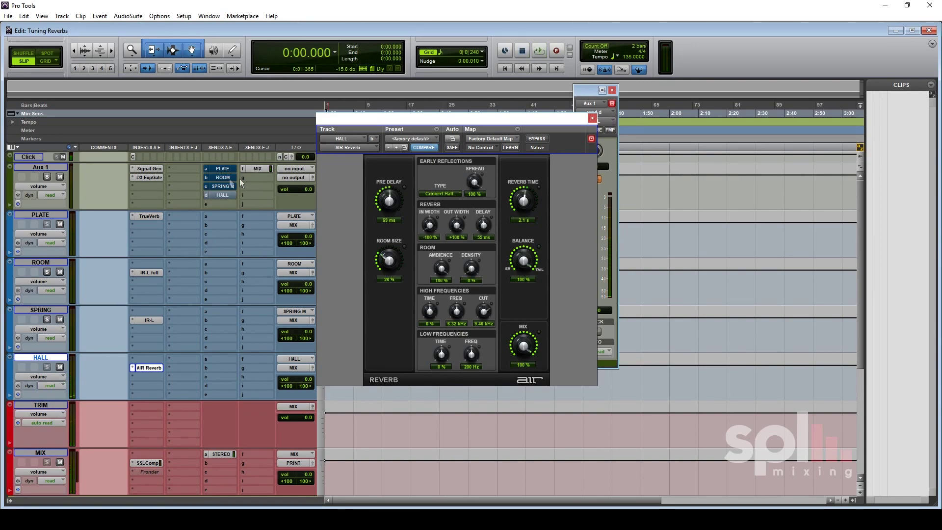
Step: Activate Aux 1's PLATE send, play the pulses through the PLATE track's TrueVerb, and turn off its Direct signal
left_click(225, 168, "ctrl")
left_click(224, 169)
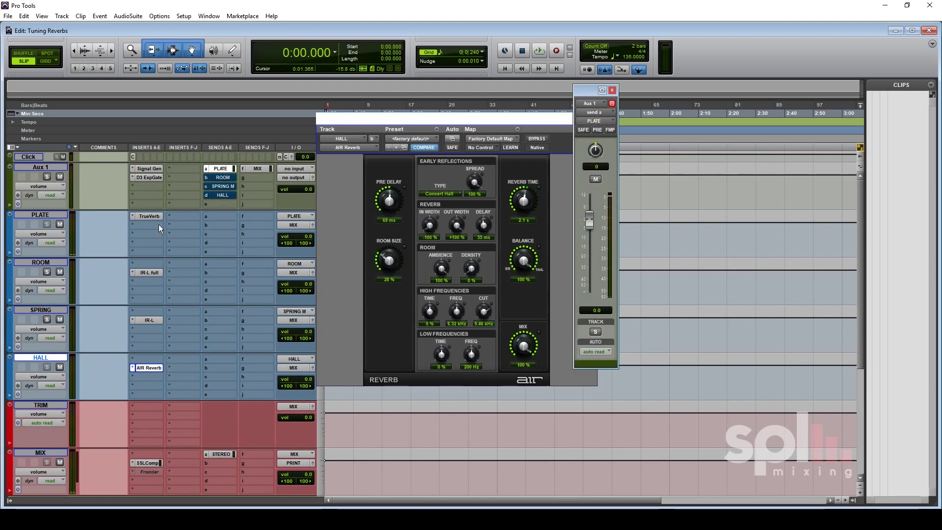
left_click(146, 216)
key("space")
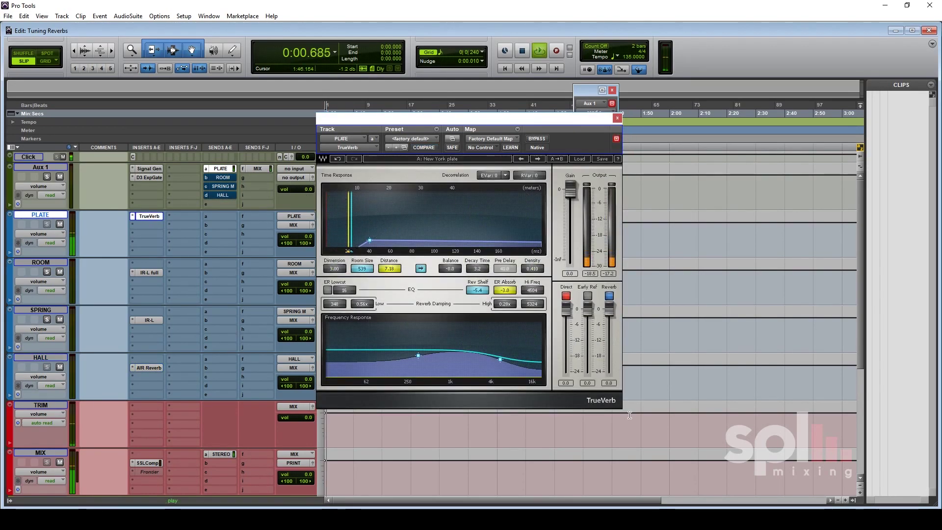
left_click(566, 296)
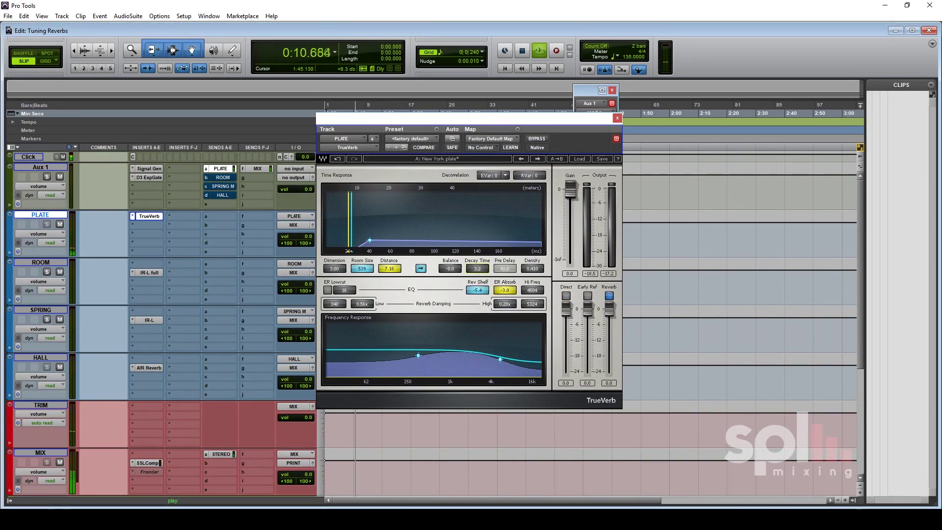
Step: Set TrueVerb's Decay Time to 1.6 s, move the reverb onset later with Balance 11.0, and set the high damping frequency to 5044 Hz
mouse_move(478, 268)
left_mouse_down()
mouse_move(479, 279)
mouse_move(479, 271)
left_mouse_up()
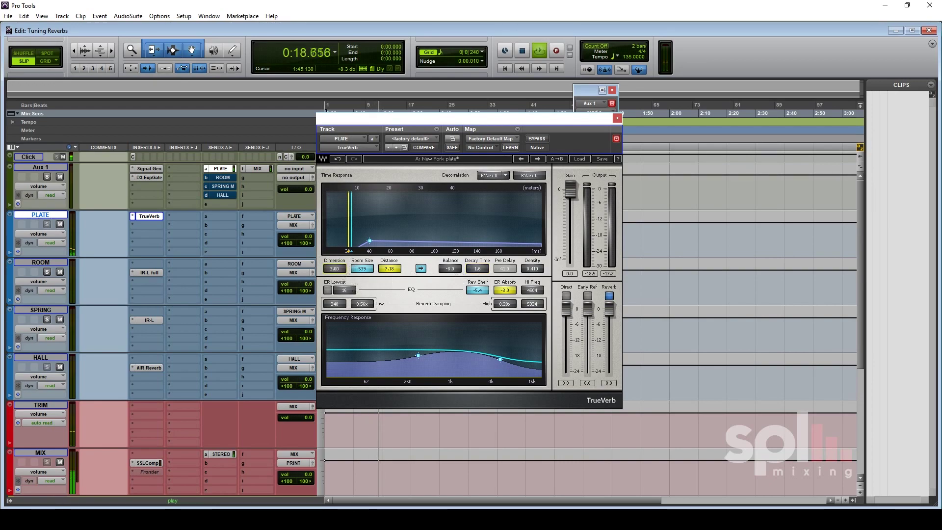
left_click_drag(370, 241, 399, 217)
mouse_move(501, 361)
left_mouse_down()
mouse_move(464, 360)
mouse_move(475, 360)
mouse_move(464, 335)
mouse_move(513, 360)
mouse_move(498, 361)
left_mouse_up()
key("space")
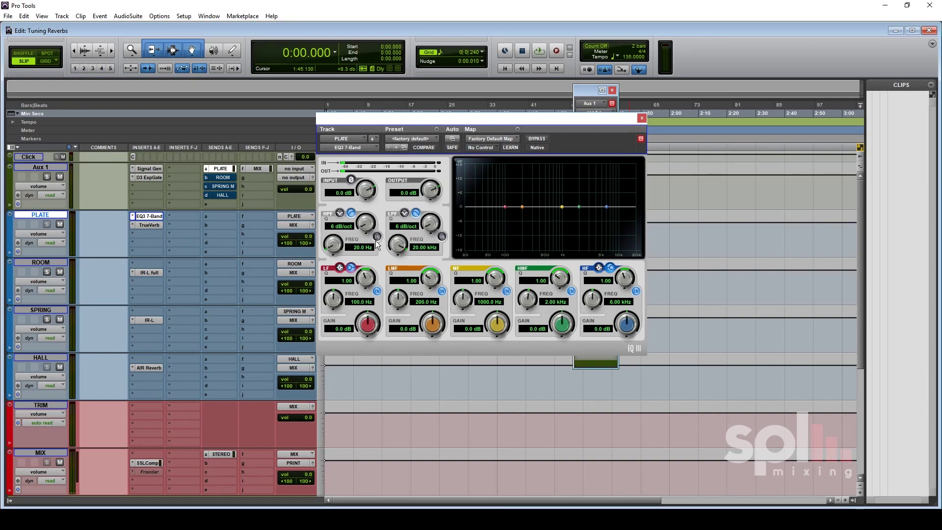
Step: Sweep a boosted LMF band of the PLATE track's EQ3 7-Band during playback, and cut 3.1 dB at 538.1 Hz
key("space")
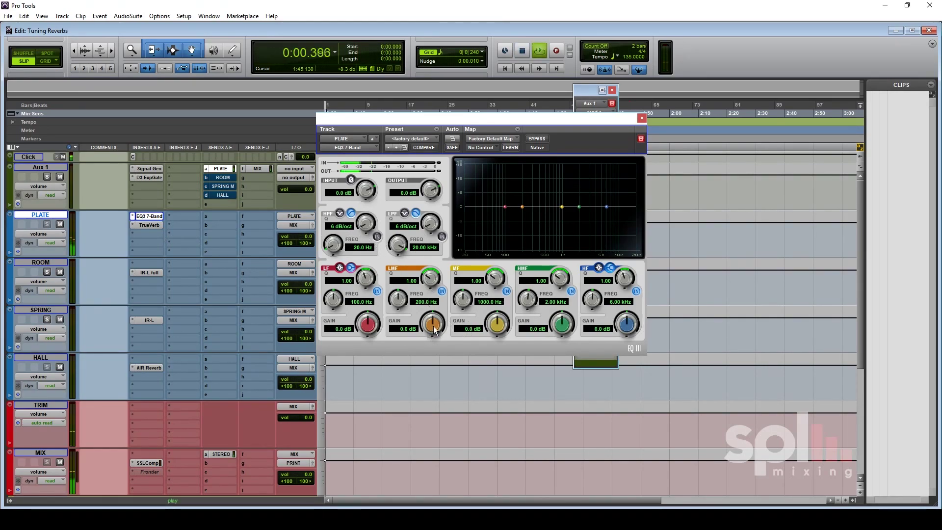
left_click_drag(433, 330, 405, 277)
left_click_drag(432, 325, 441, 385)
Step: Enable the PLATE EQ's high-pass filter at 251.4 Hz with a 12 dB/oct slope and audition it
left_click(376, 236)
key("space")
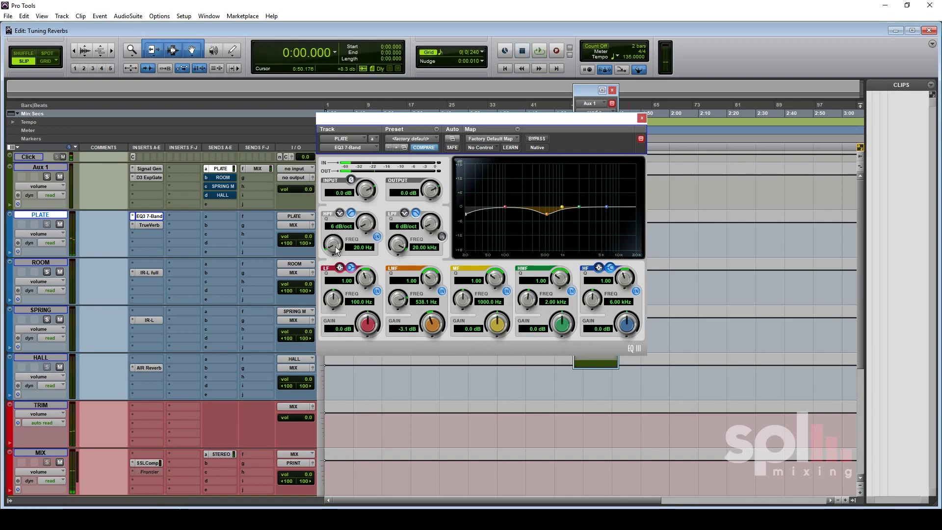
left_click_drag(335, 246, 329, 227)
key("space")
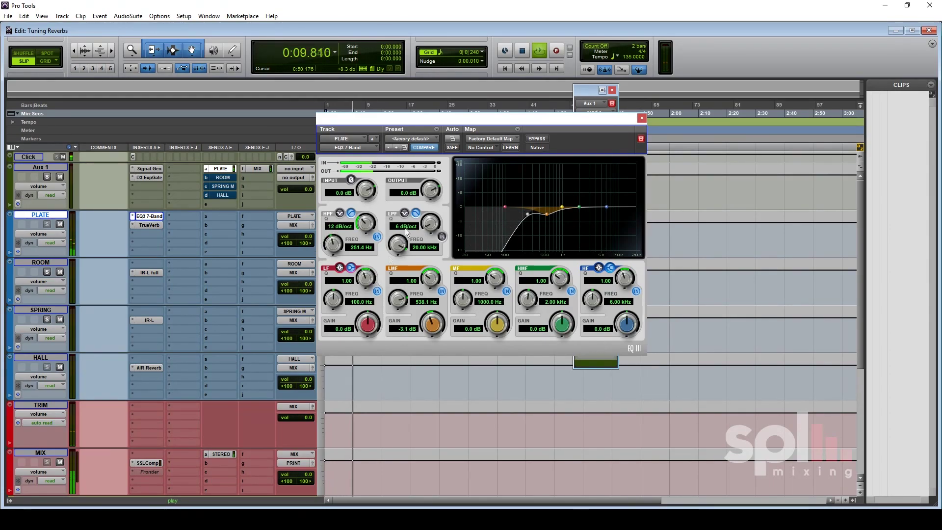
key("space")
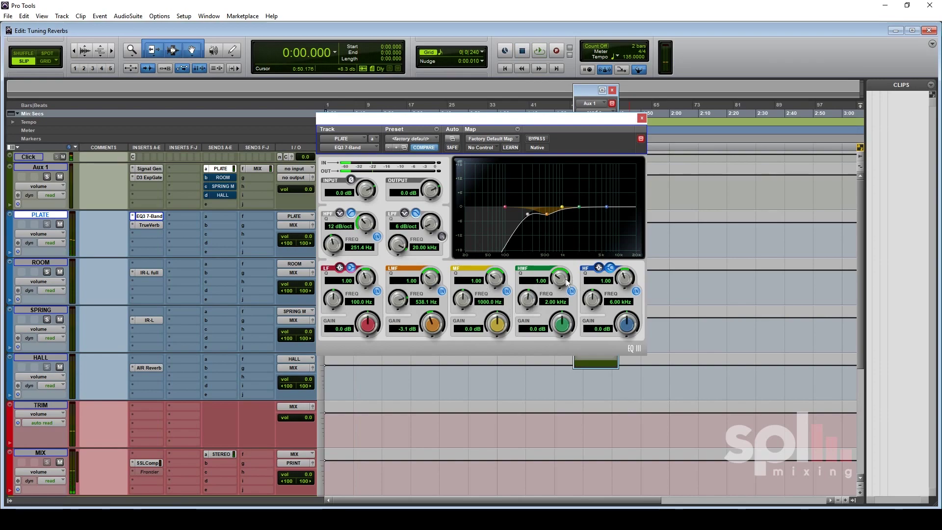
Step: Sweep a boosted HMF band of the PLATE EQ during playback, and cut about 2.3 dB at 2.07 kHz
key("space")
left_click_drag(568, 332, 527, 295)
left_click_drag(562, 324, 584, 399)
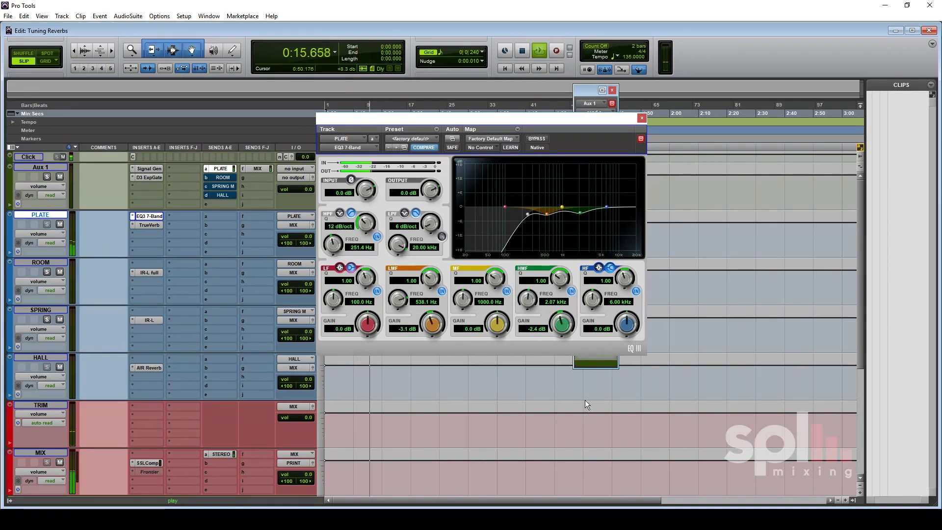
Step: Enable the PLATE EQ's low-pass filter with a 12 dB/oct slope, lower it to 1.78 kHz, and raise the frequency by ear
left_click(442, 237)
key("space")
left_click_drag(398, 245, 386, 305)
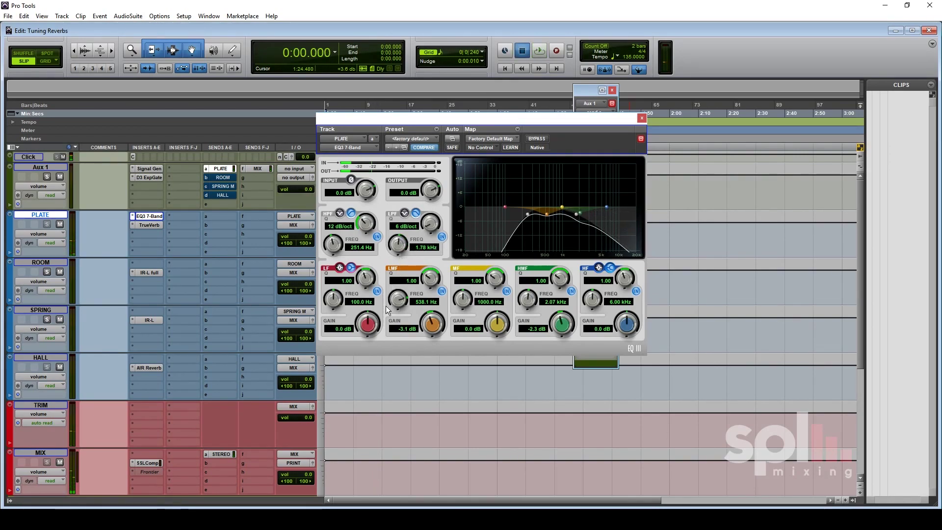
key("space")
left_click_drag(428, 225, 425, 191)
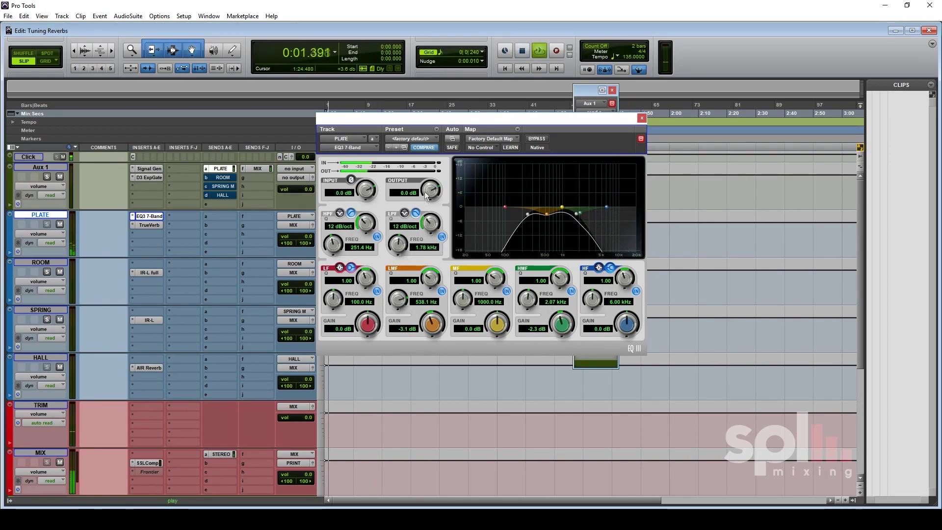
left_click_drag(402, 246, 414, 227)
key("space")
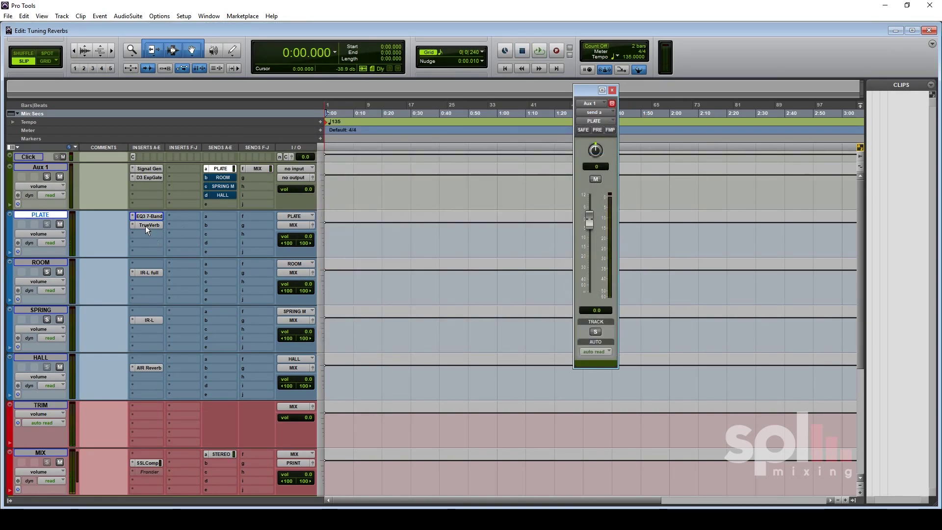
Step: Reopen the PLATE track's TrueVerb, audition Aux 1's SPRING send, and open the SPRING track's IR-L reverb
left_click(145, 226)
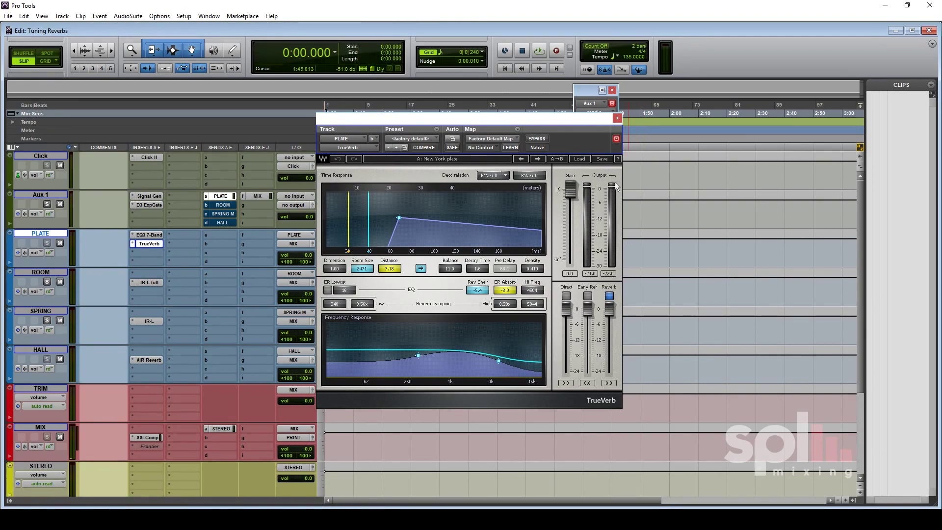
left_click(224, 214)
key("space")
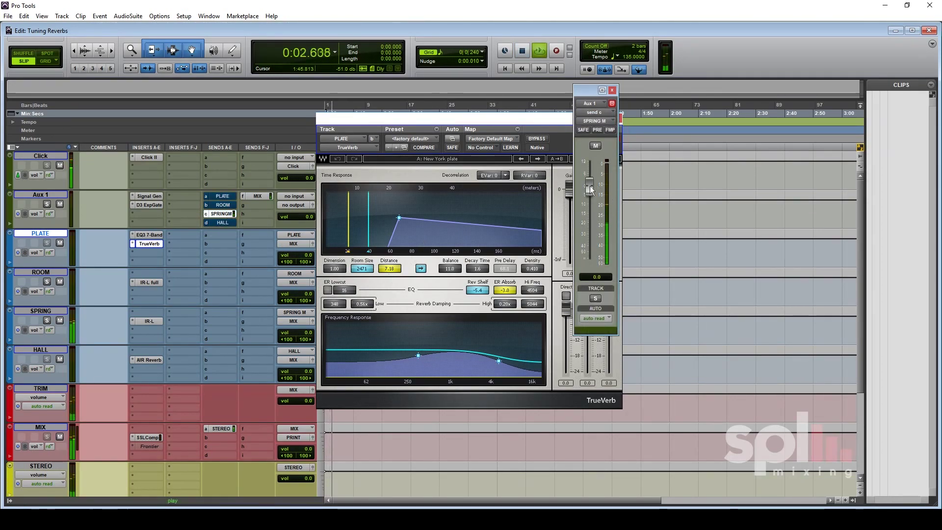
key("space")
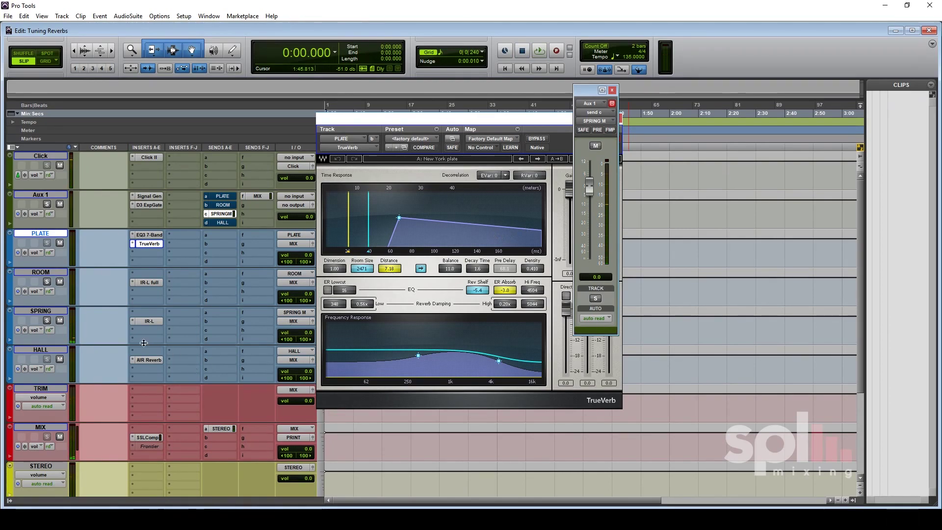
left_click(149, 320)
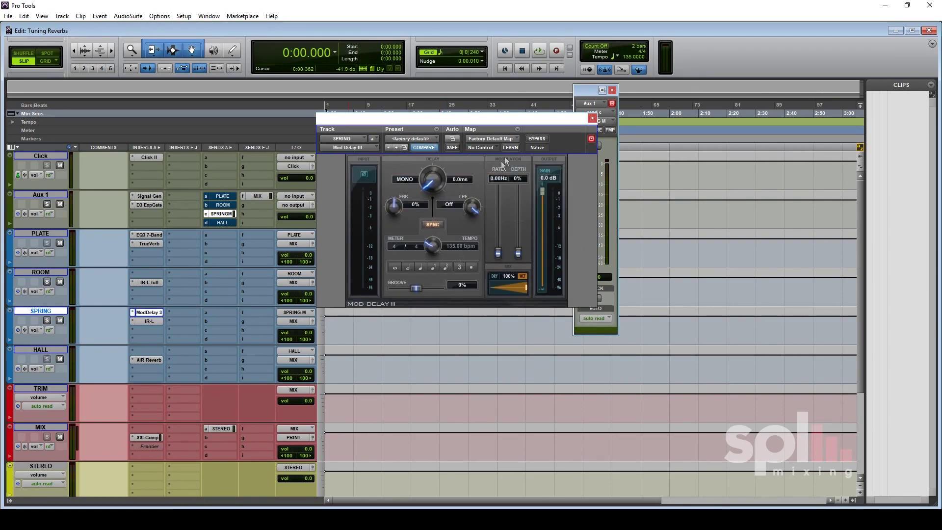
Step: Try a 150 ms pre-delay in the SPRING track's Mod Delay III during playback, and set the delay to 18 ms
left_click_drag(494, 122, 470, 265)
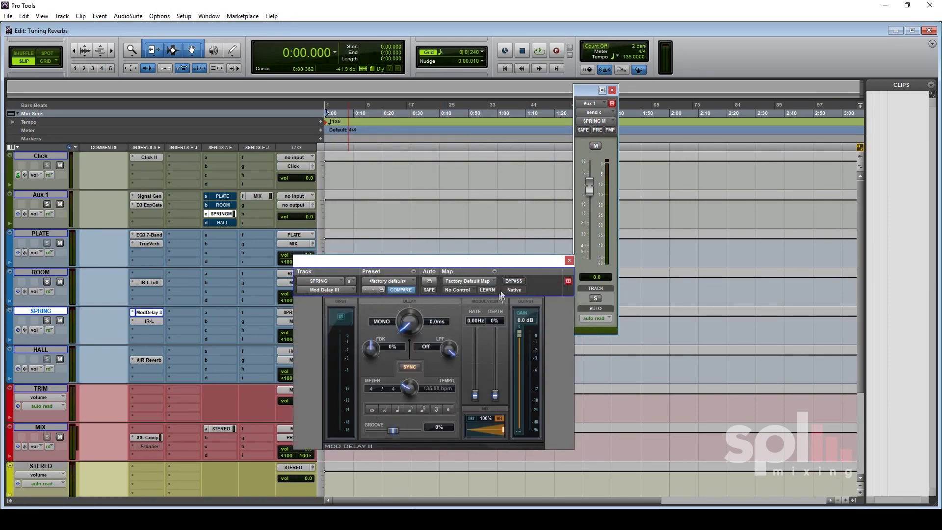
key("space")
left_click_drag(409, 317, 428, 243)
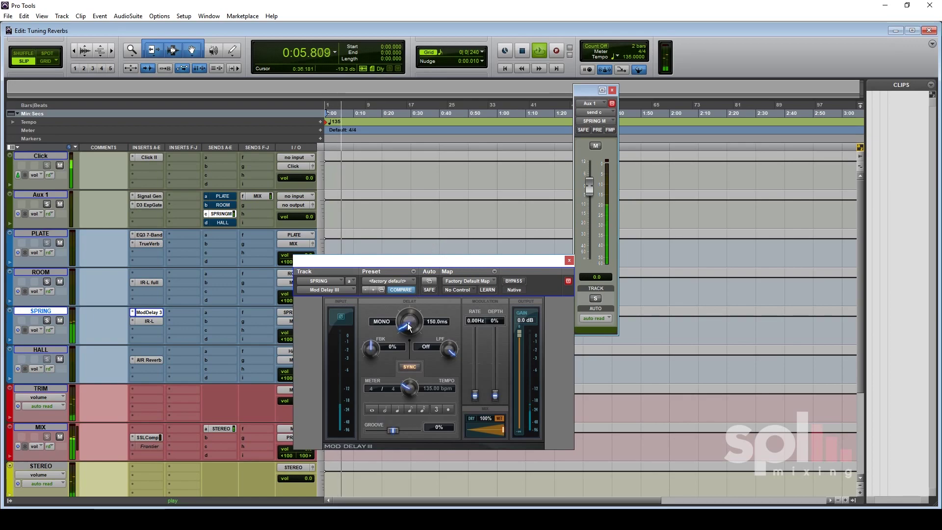
left_click_drag(409, 327, 396, 404)
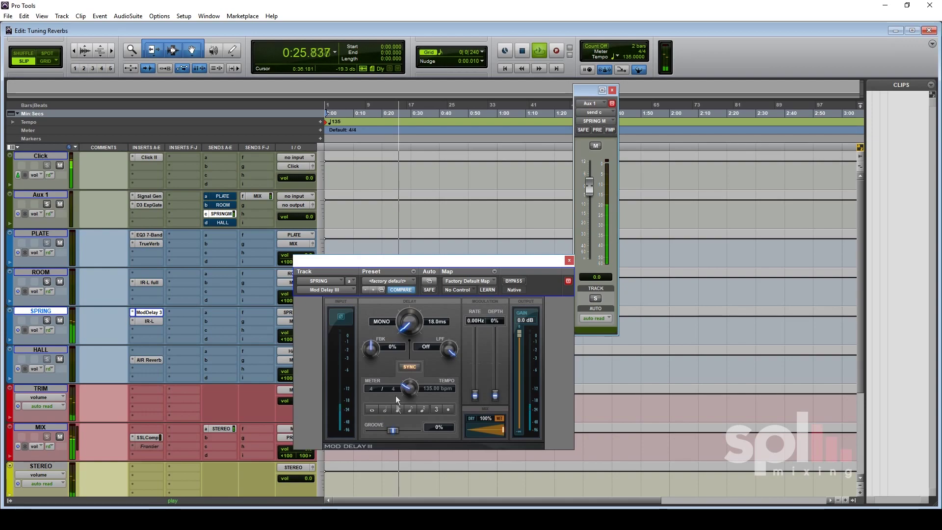
key("space")
Step: Open the SPRING track's IR-L, try higher Cnv. Start values during playback, and reset Cnv. Start to 0.000 s
left_click(149, 321)
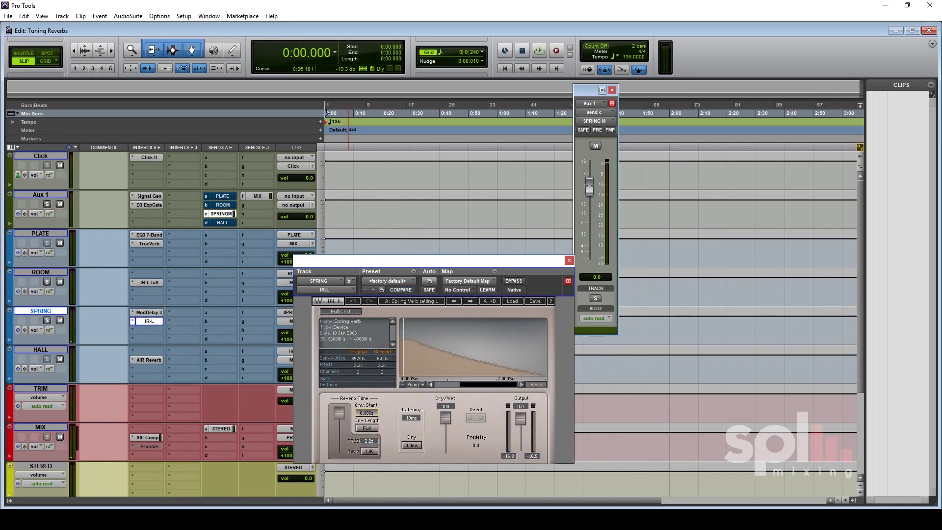
left_click_drag(367, 412, 365, 417)
key("space")
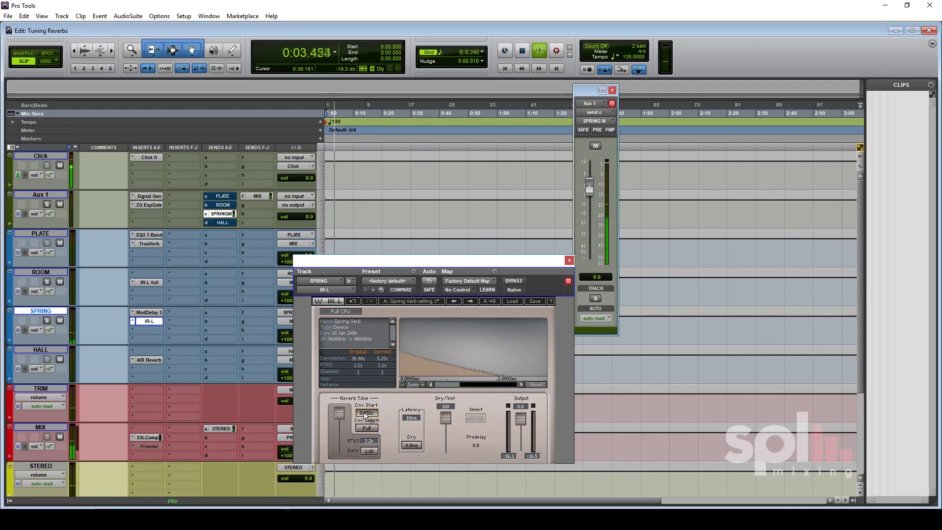
left_click_drag(367, 412, 369, 416)
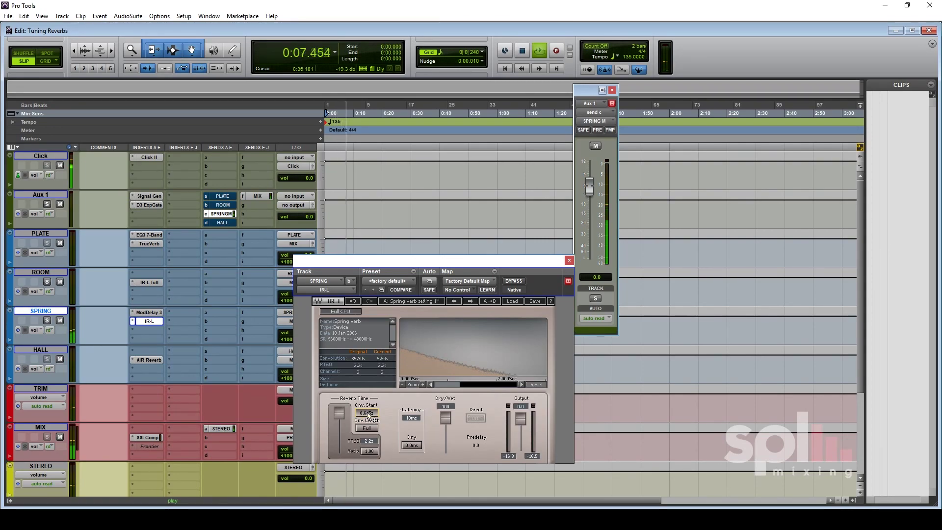
key("space")
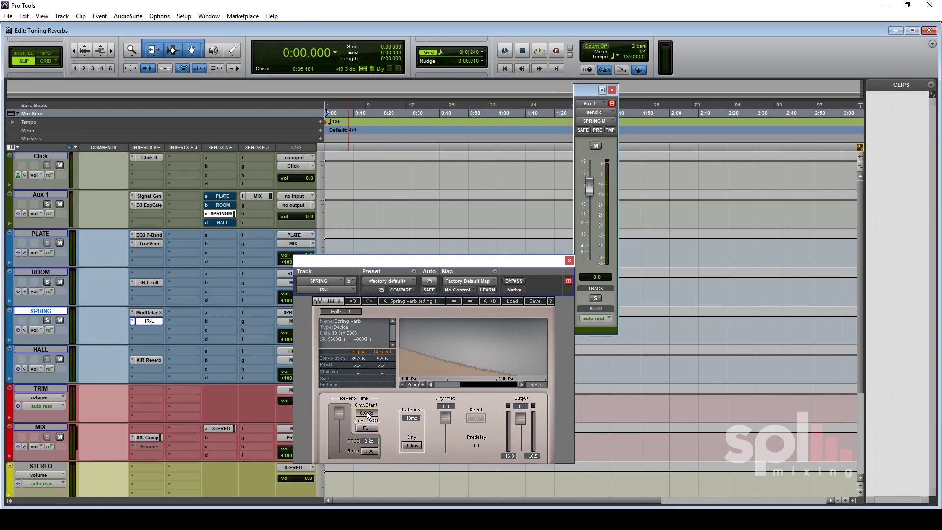
left_click(367, 413, "alt")
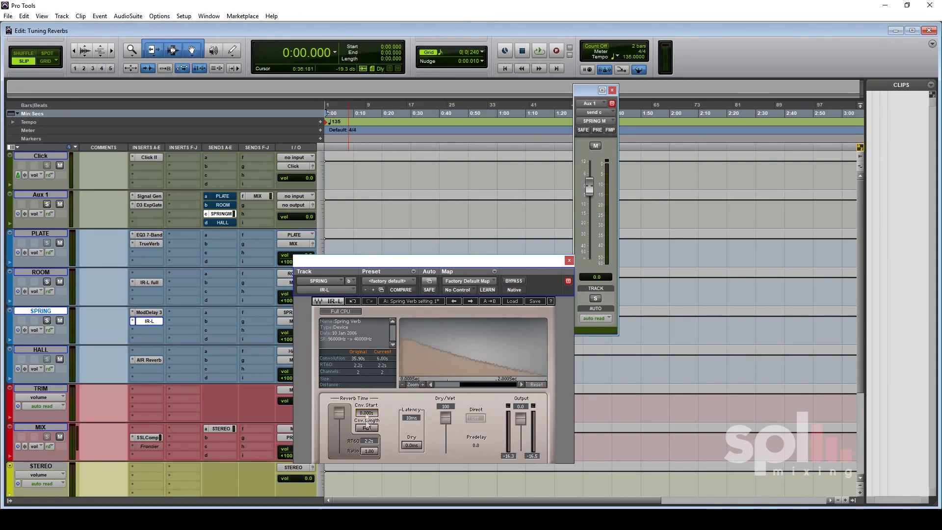
Step: Raise IR-L's Cnv. Start in small increments up to 0.476 s, playing a short burst of pulses at each setting
key("space")
key("space")
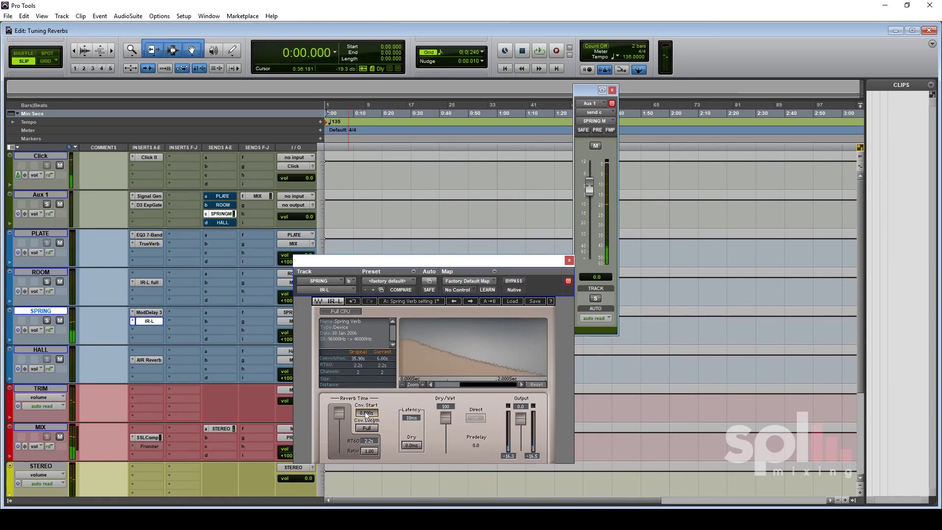
left_click_drag(367, 413, 367, 415)
key("space")
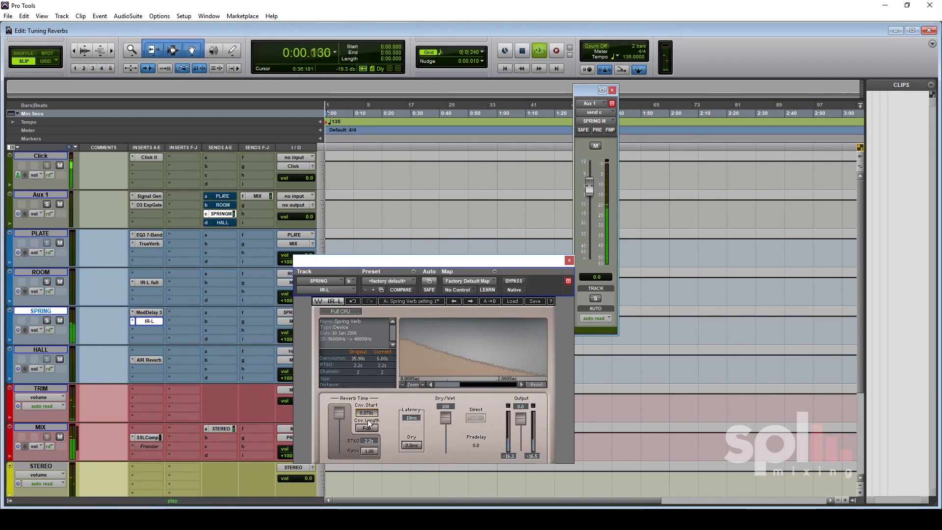
key("space")
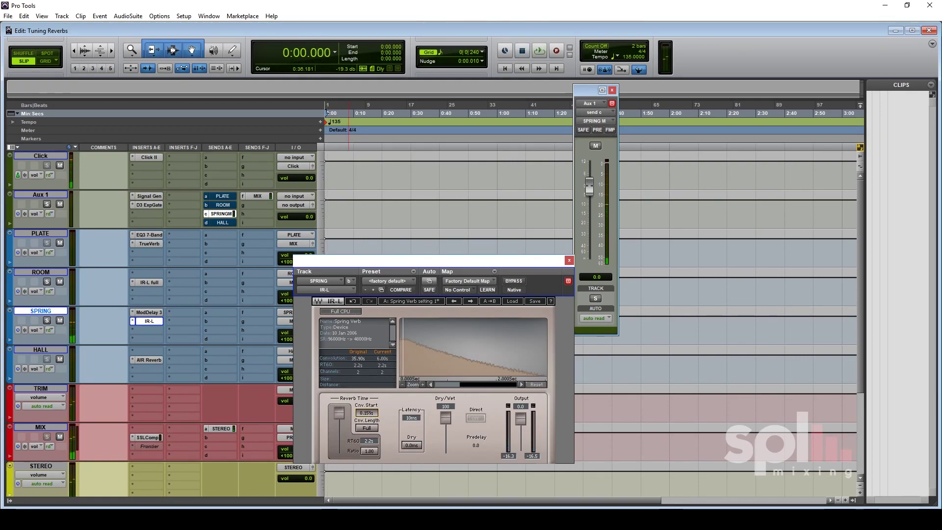
left_click_drag(367, 413, 369, 415)
key("space")
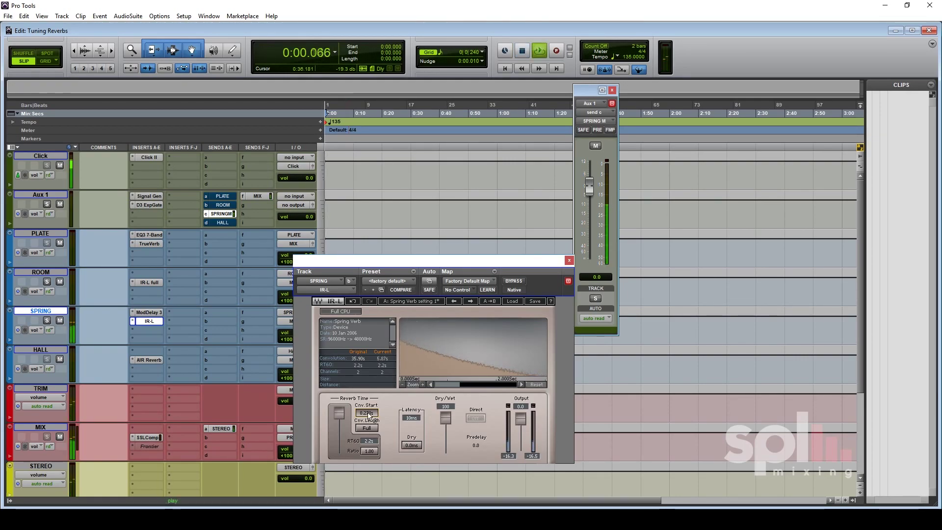
key("space")
left_click_drag(367, 413, 367, 414)
key("space")
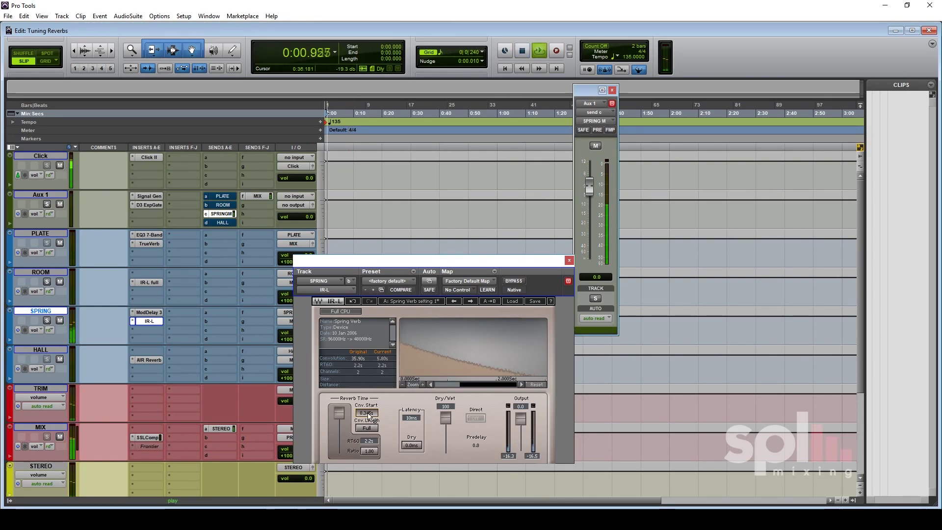
key("space")
left_click_drag(367, 414, 368, 414)
key("space")
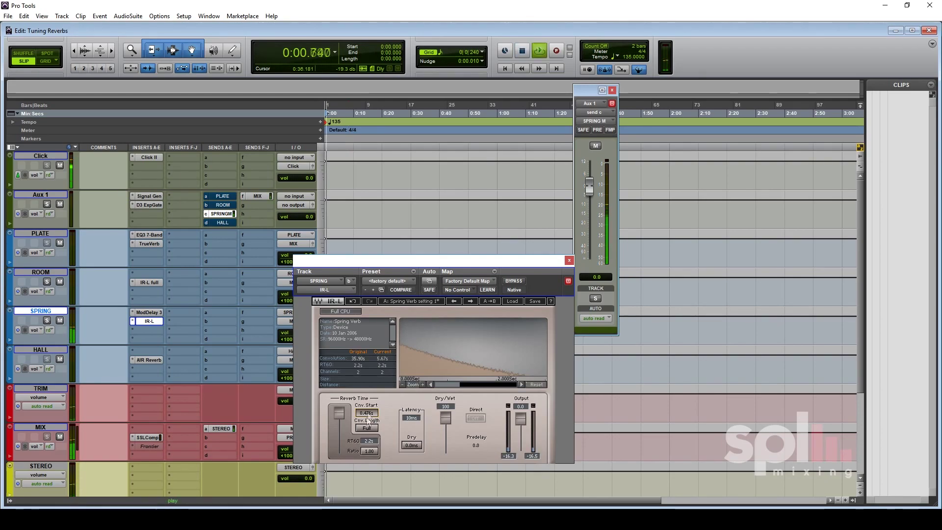
Step: Shorten IR-L's Reverb Time to a 0.75 ratio with playback stopped, and audition the shorter tail
key("space")
left_click_drag(342, 418, 340, 425)
key("space")
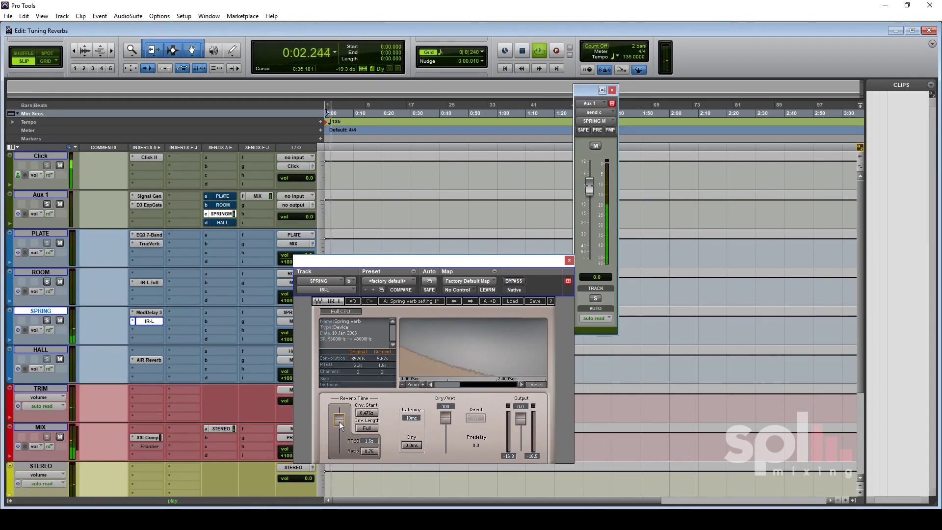
Step: Shorten the SPRING track's IR-L Reverb Time to an RT60 of 1.5 s during playback, and stop the transport
left_click_drag(340, 425, 340, 428)
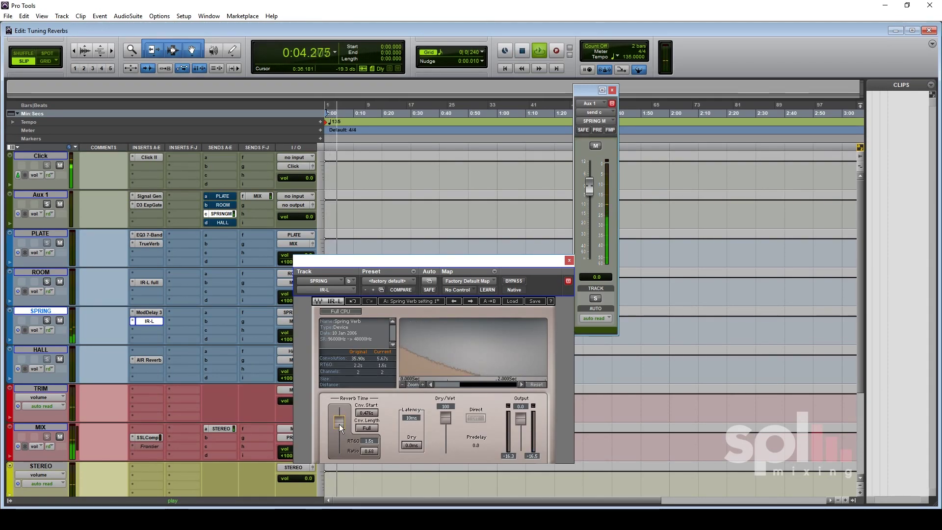
key("space")
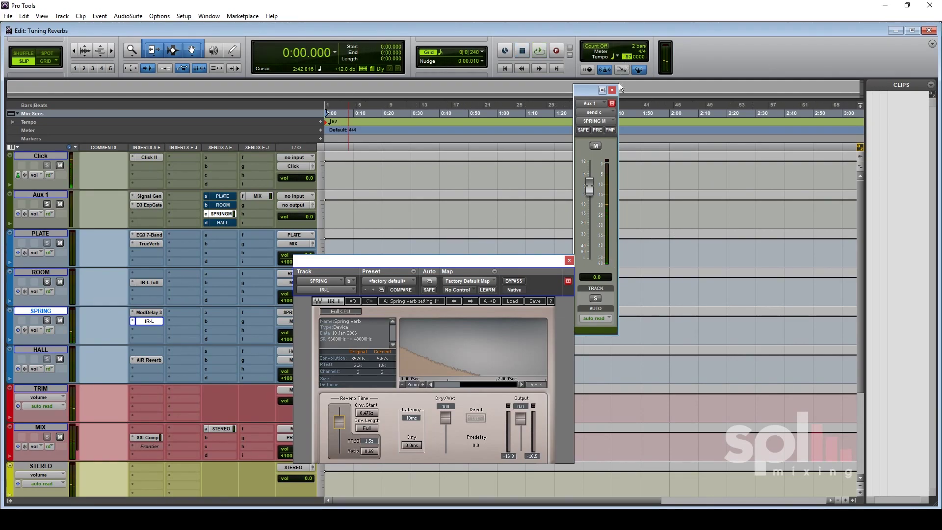
Step: Set the session tempo to 57 BPM and retune IR-L during playback to a 1.00 Reverb Time ratio and Cnv. Start about 0.51 s
type("57")
key("Return")
key("space")
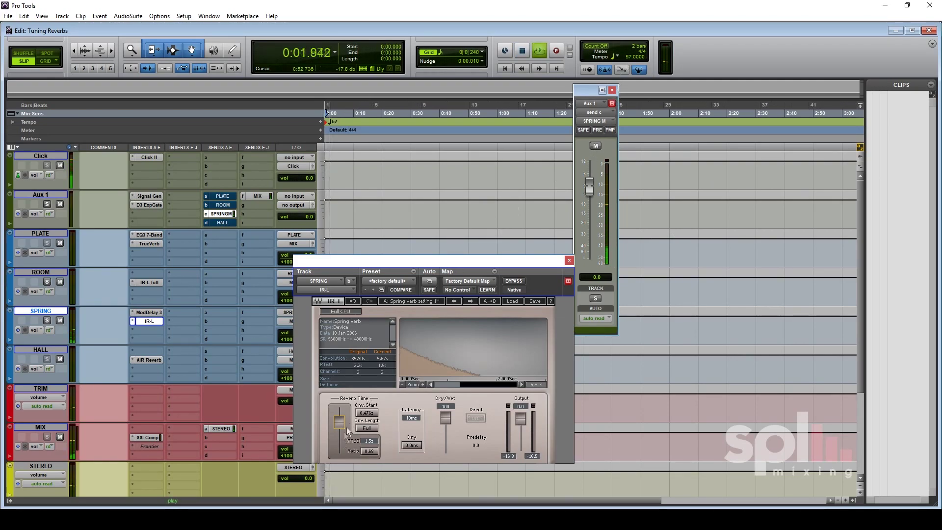
left_click_drag(341, 423, 342, 416)
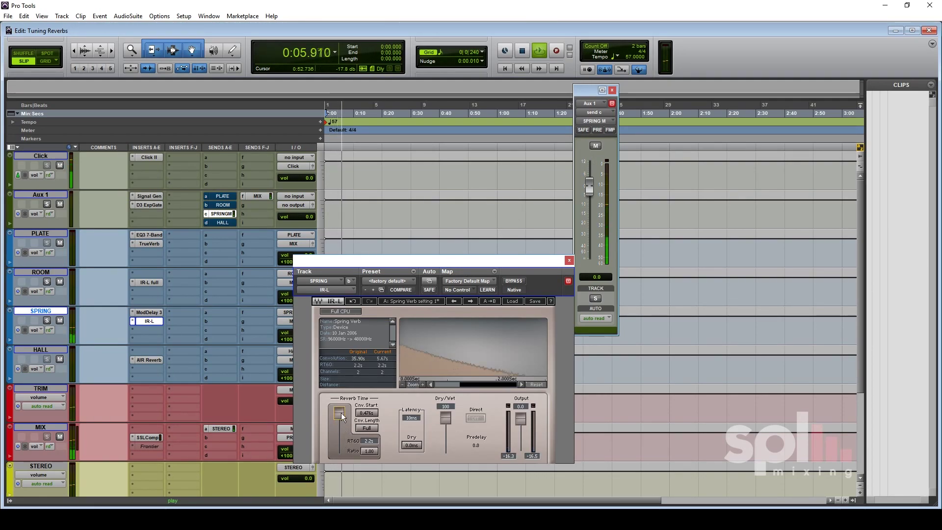
left_click_drag(366, 412, 374, 418)
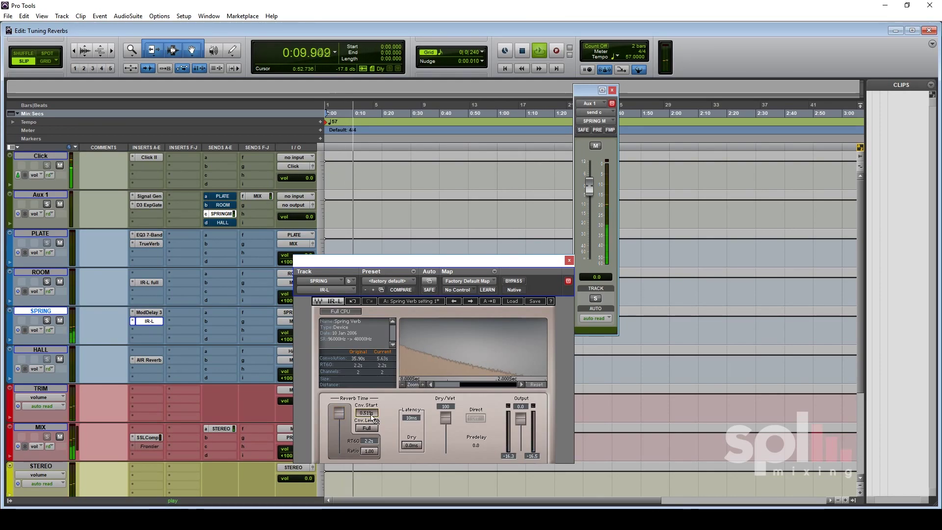
left_click_drag(367, 412, 373, 418)
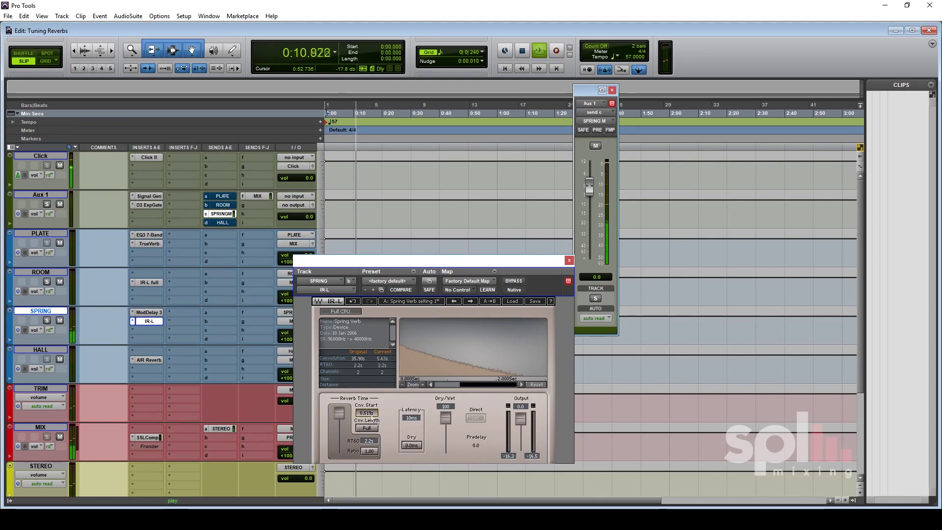
Step: Tune the pre-delay in the SPRING track's Mod Delay III to 68 ms during playback, and stop playback
left_click(147, 312)
left_click_drag(411, 335, 411, 328)
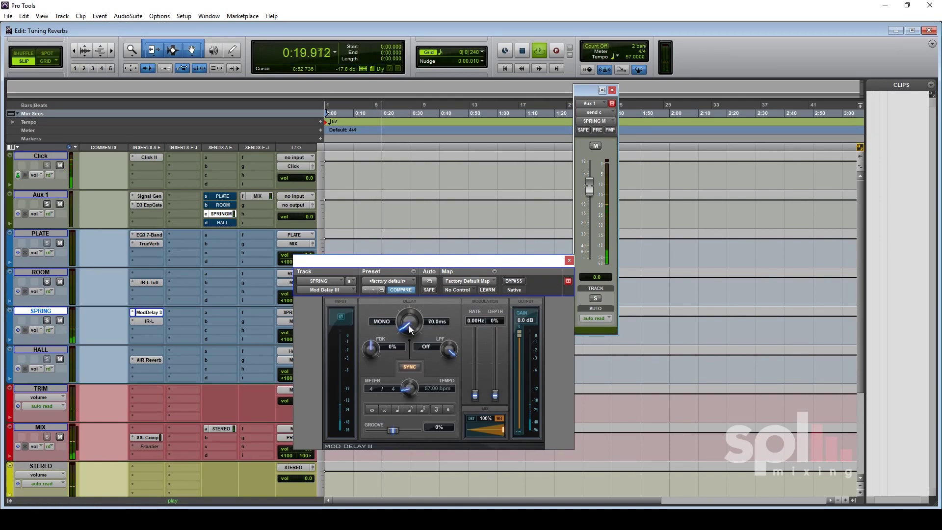
left_click_drag(408, 324, 410, 328)
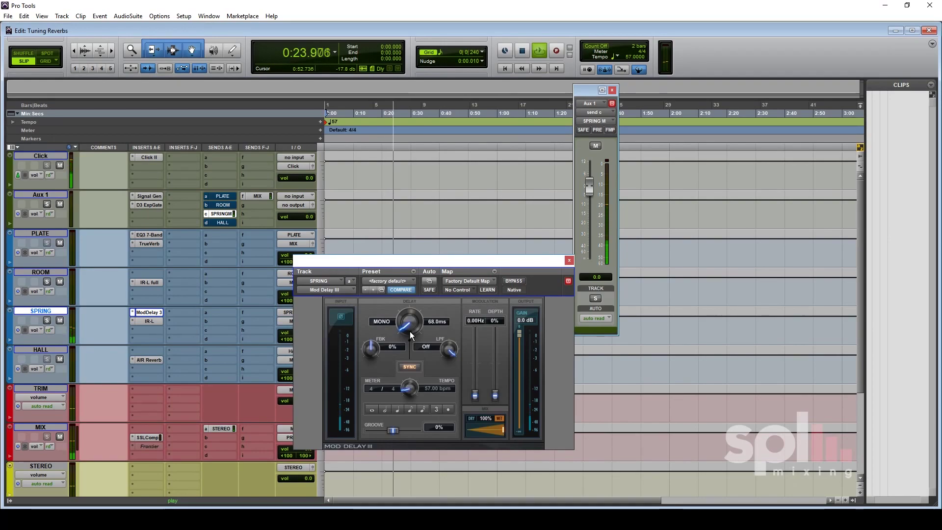
key("space")
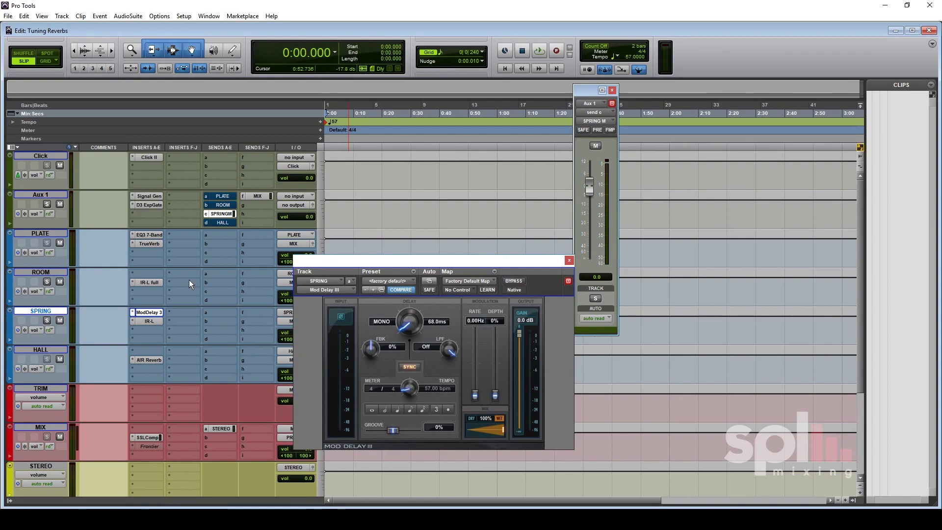
Step: Switch Aux 1's active send from SPRING to ROOM, and open the ROOM track's IR-L full to audition the reverb
left_click(223, 214, "ctrl+shift")
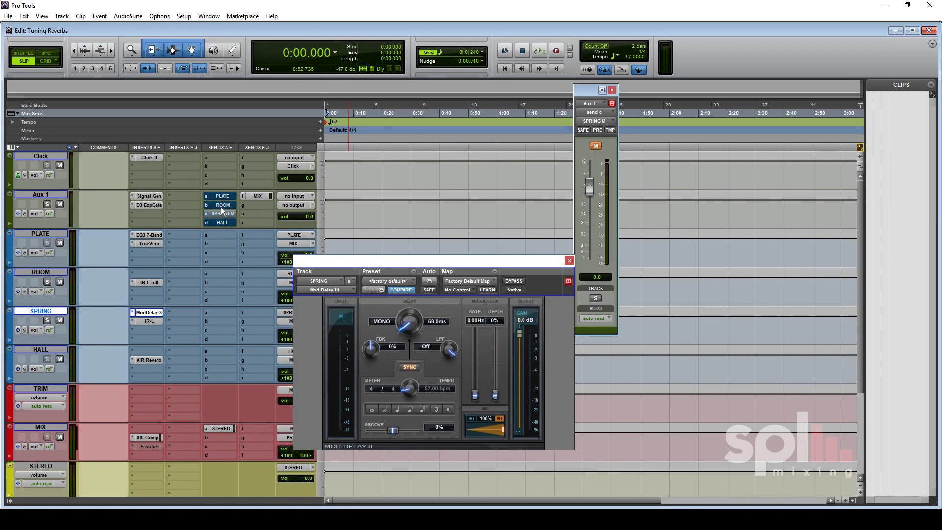
left_click(149, 282)
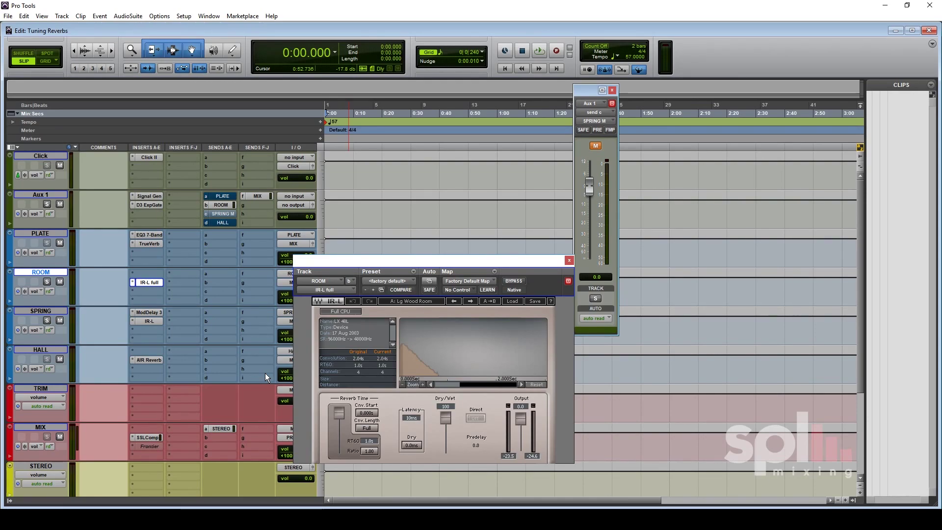
key("space")
key("space")
key("space")
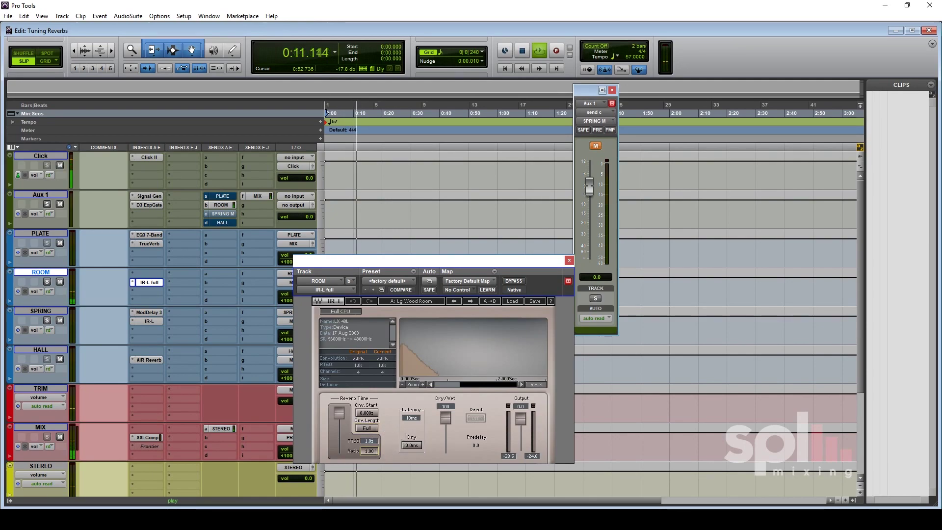
Step: Try a slightly later Cnv. Start on the ROOM reverb during playback, and reset it to 0.000 s
left_click_drag(416, 447, 412, 451)
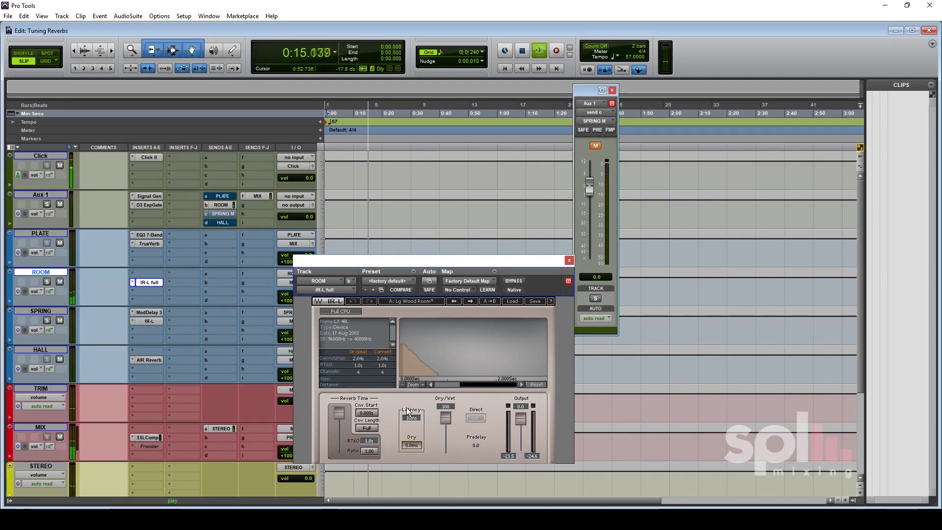
left_click_drag(367, 413, 373, 416)
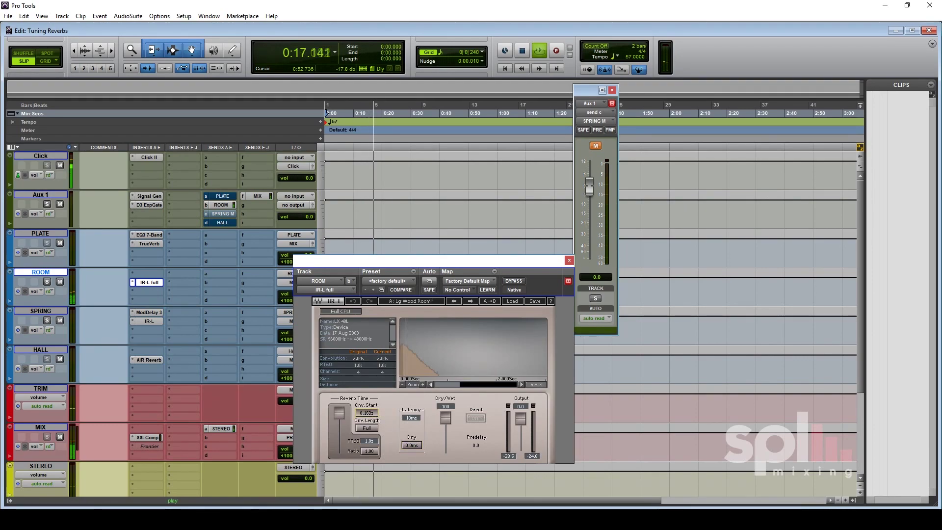
left_click(372, 415, "alt")
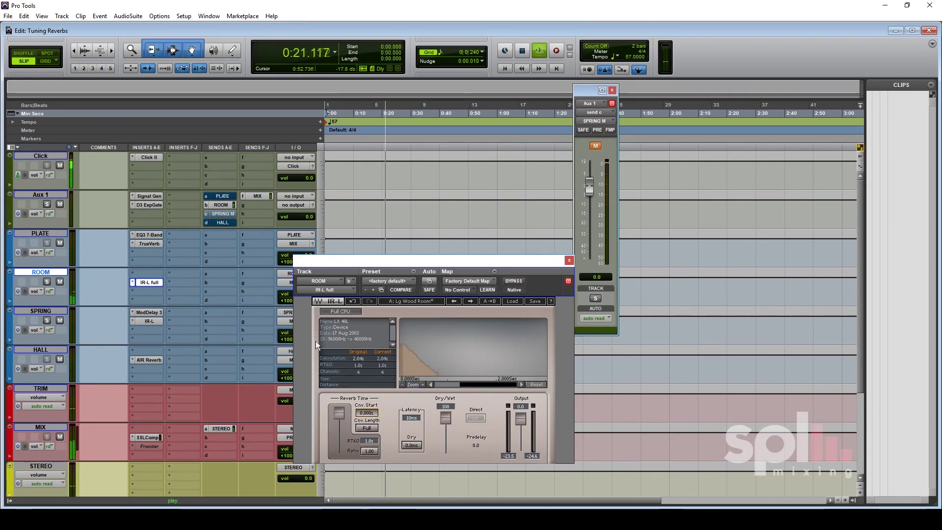
key("space")
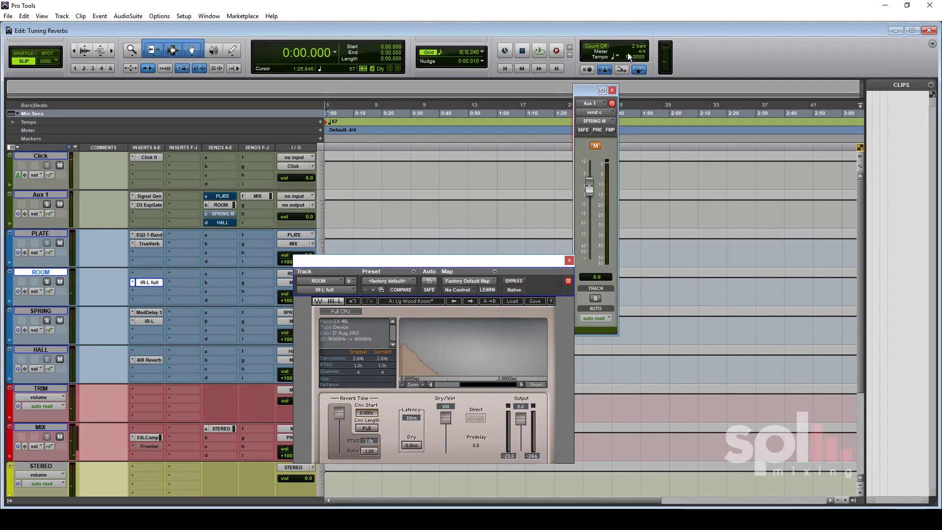
Step: Set the session tempo to 116 BPM and audition the ROOM reverb against the faster pulses
mouse_move(628, 56)
left_mouse_down()
mouse_move(649, 29)
mouse_move(626, 63)
left_mouse_up()
key("space")
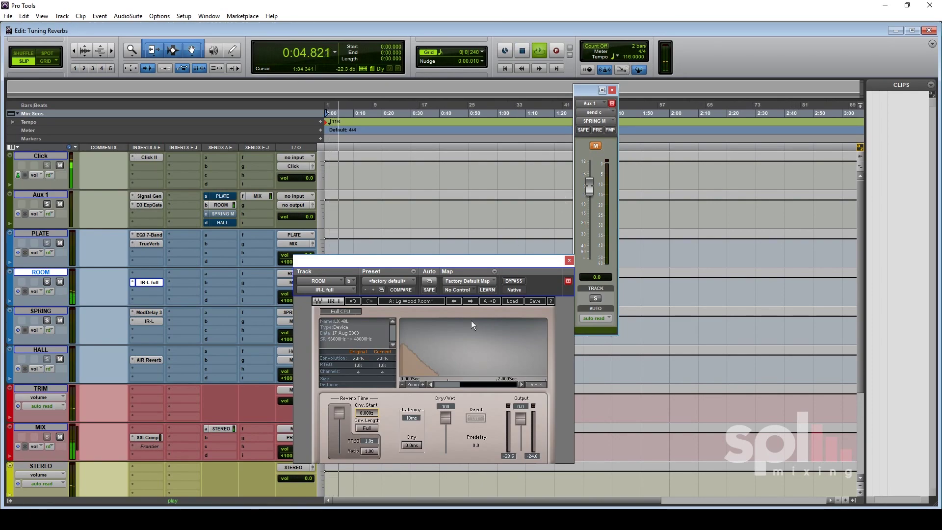
key("space")
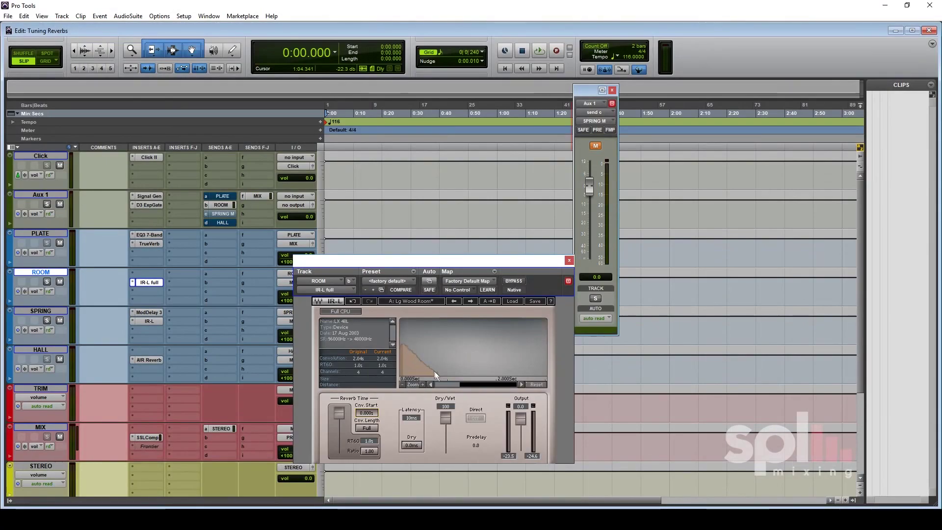
Step: Close the ROOM track's IR-L full and open TrueVerb on the PLATE track
key("ctrl+w")
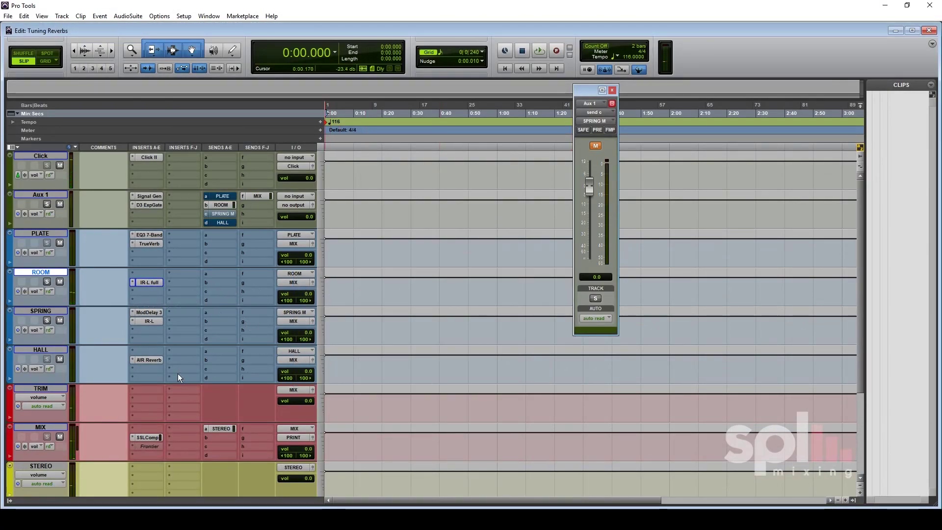
left_click(149, 243)
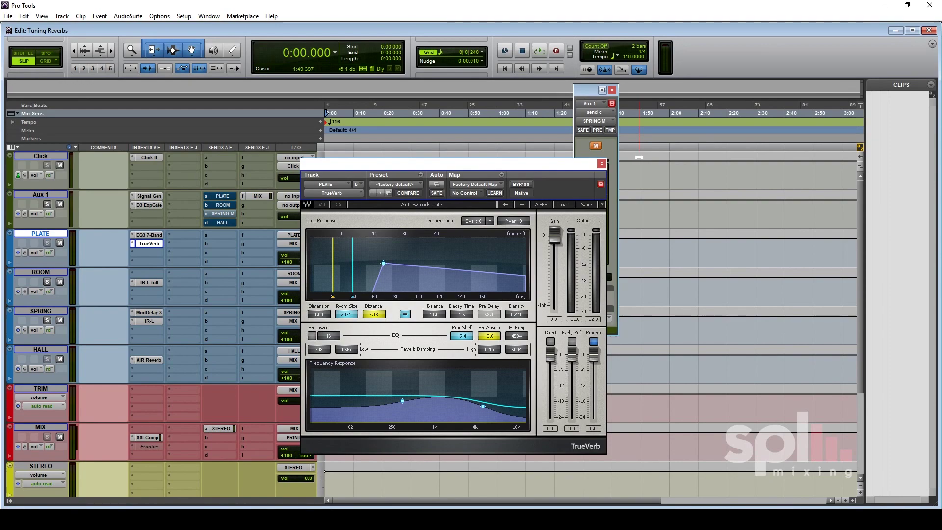